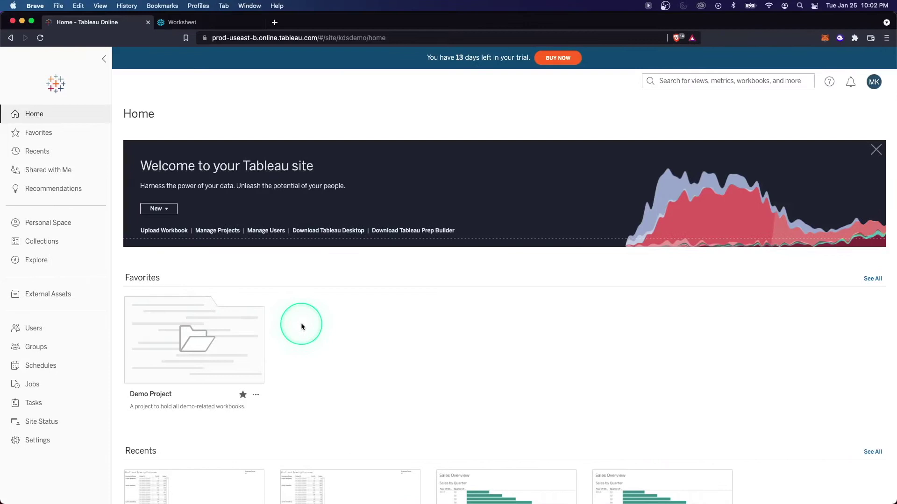
# Start a new workbook and list the available connectors, such as Snowflake, Salesforce and MySQL.
pyautogui.click(162, 208)
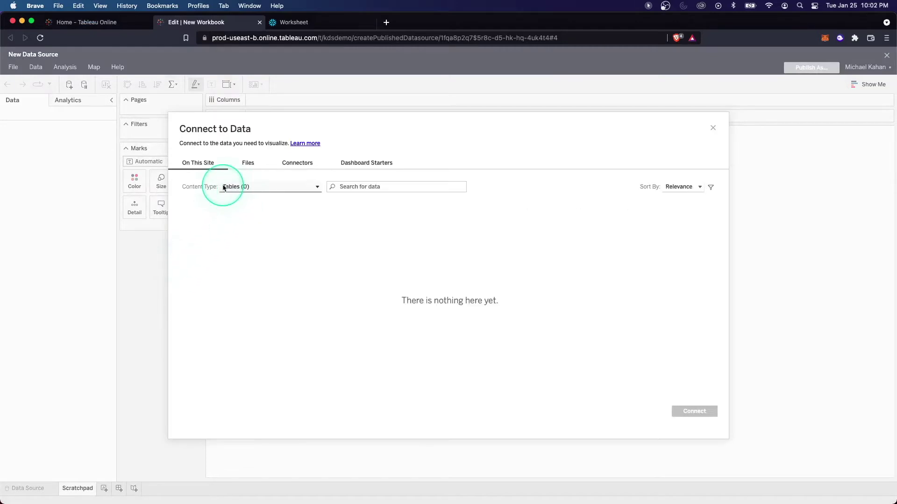
pyautogui.click(297, 163)
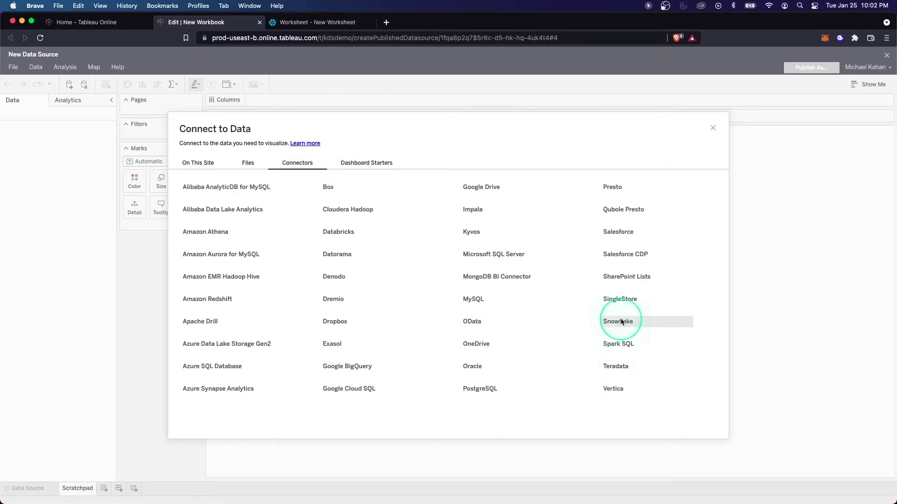
# Choose Snowflake, paste the server address from the Snowflake worksheet, and use username-and-password authentication with role accountadmin.
pyautogui.click(621, 321)
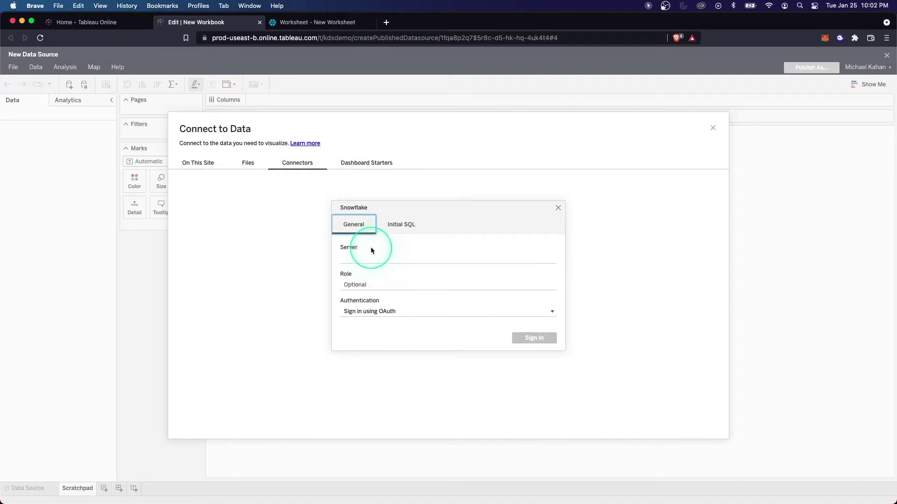
pyautogui.click(292, 22)
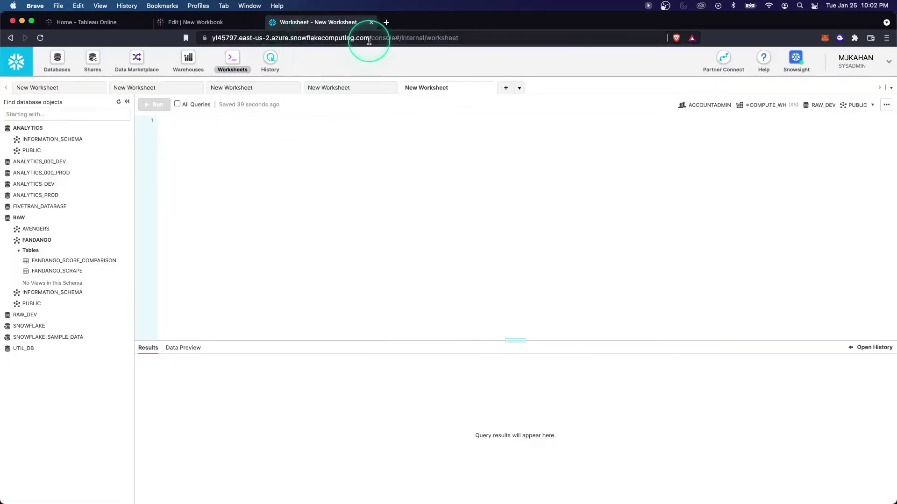
pyautogui.moveTo(369, 41); pyautogui.dragTo(211, 29)
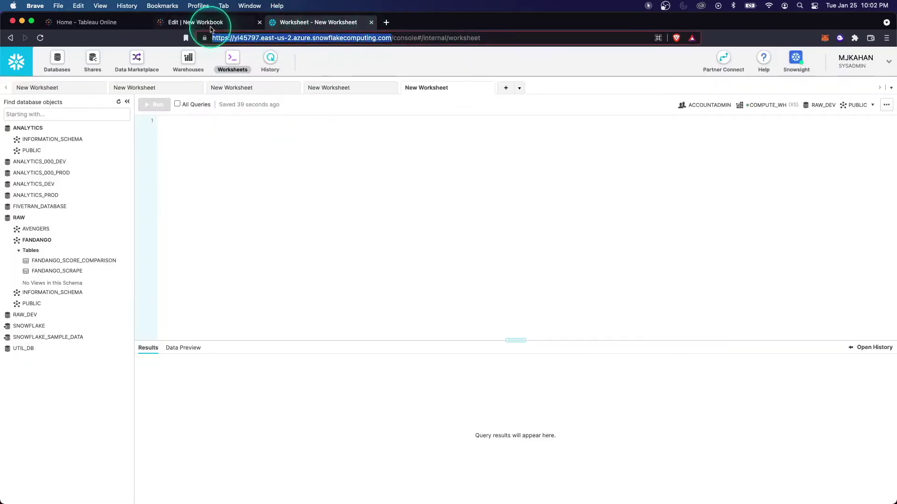
pyautogui.click(196, 22)
pyautogui.click(380, 334)
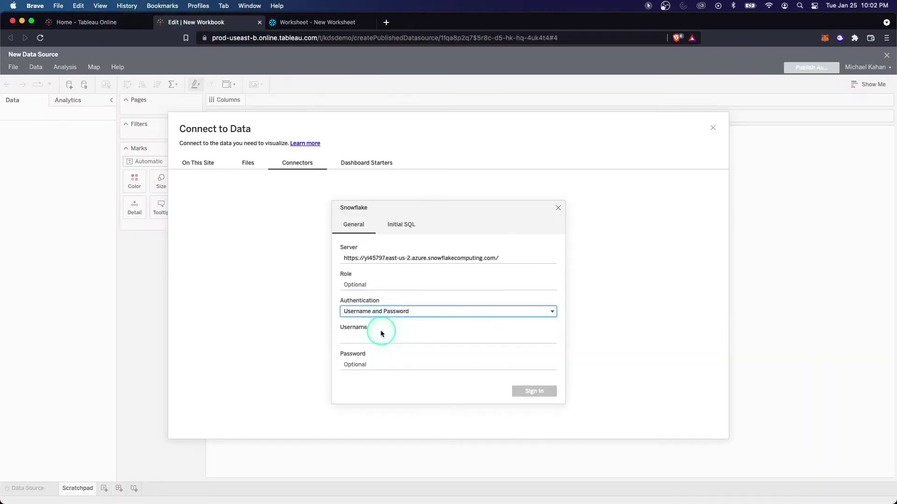
pyautogui.click(364, 286)
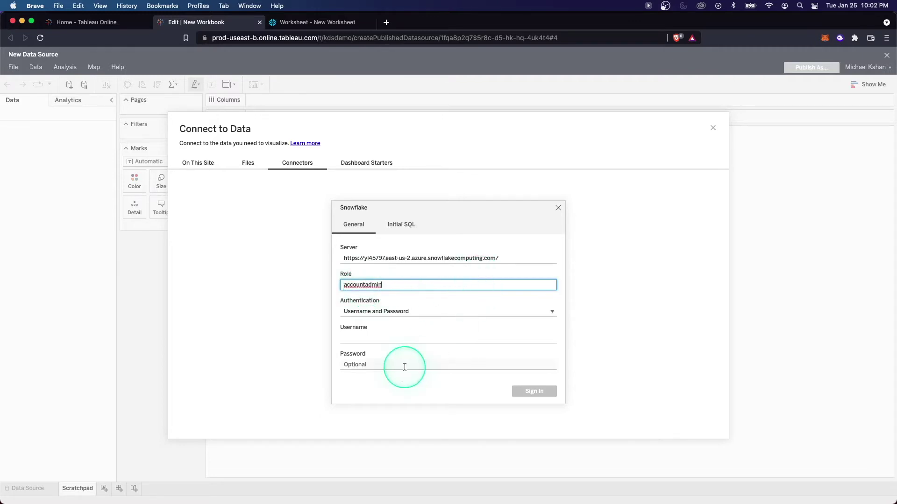
# Enter the account username and password and sign in to the Snowflake server.
pyautogui.click(358, 338)
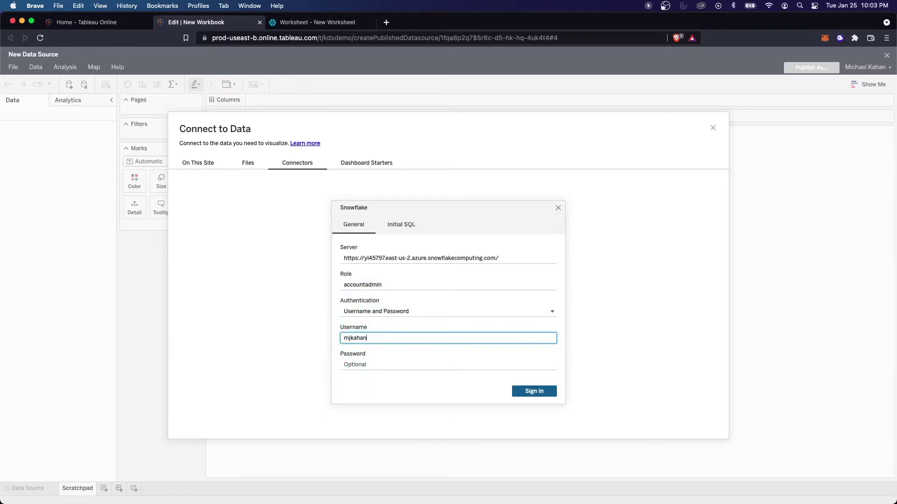
pyautogui.press('super+shift+5')
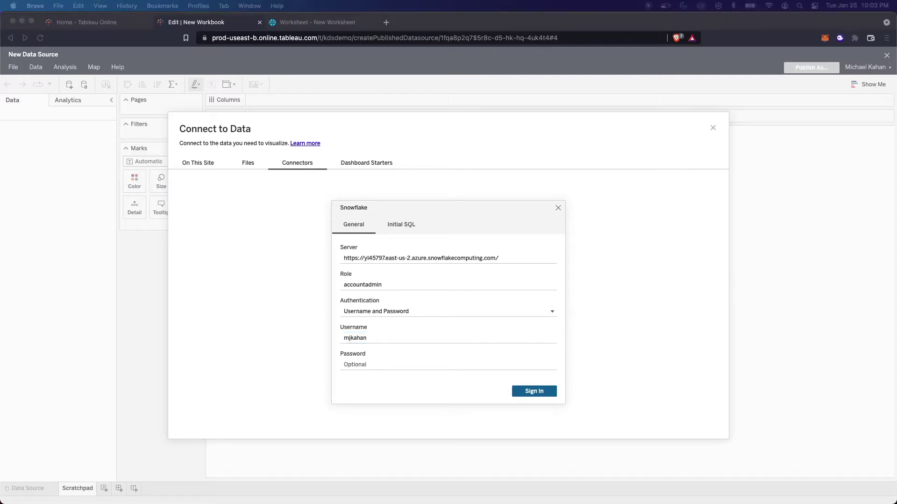
pyautogui.click(426, 363)
pyautogui.click(368, 364)
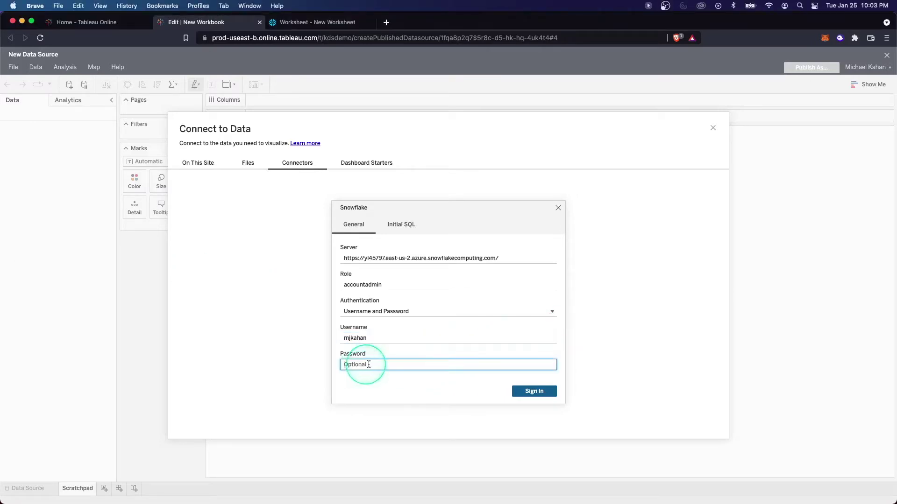
pyautogui.press('super+v')
pyautogui.click(522, 391)
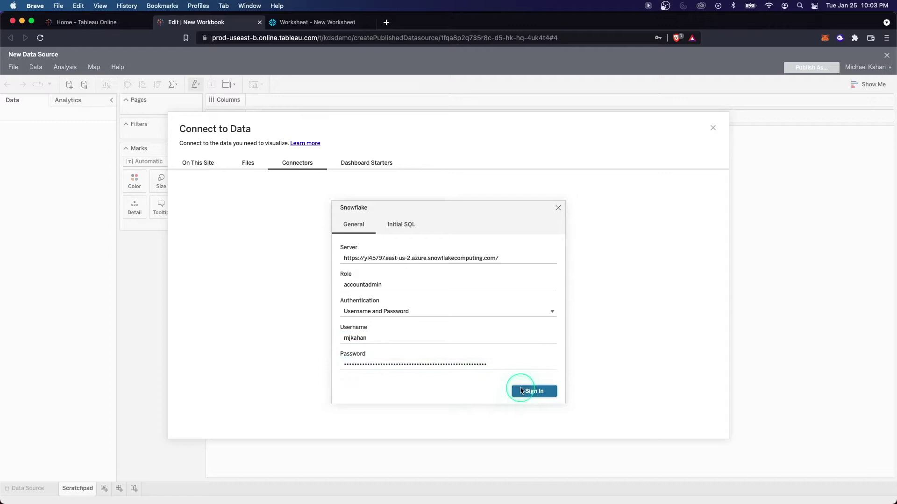
# Dismiss the save-password prompt and set the warehouse to COMPUTE_WH.
pyautogui.click(693, 52)
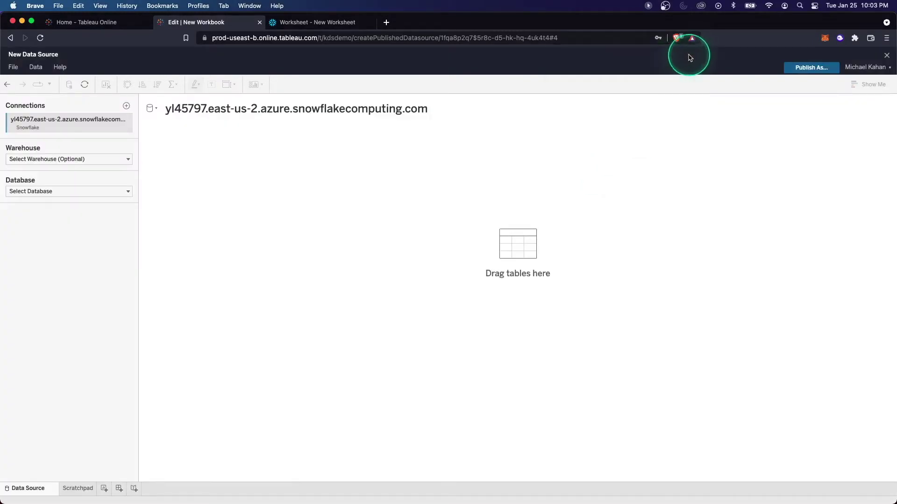
pyautogui.click(88, 160)
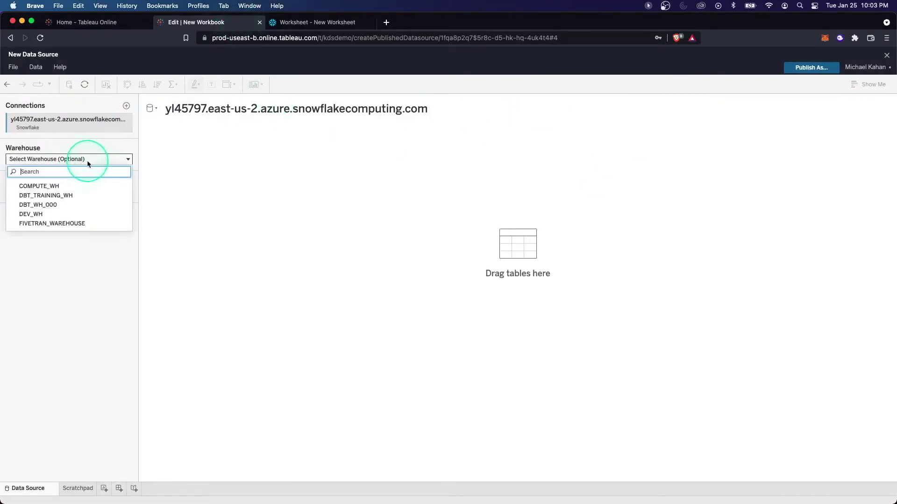
pyautogui.click(74, 197)
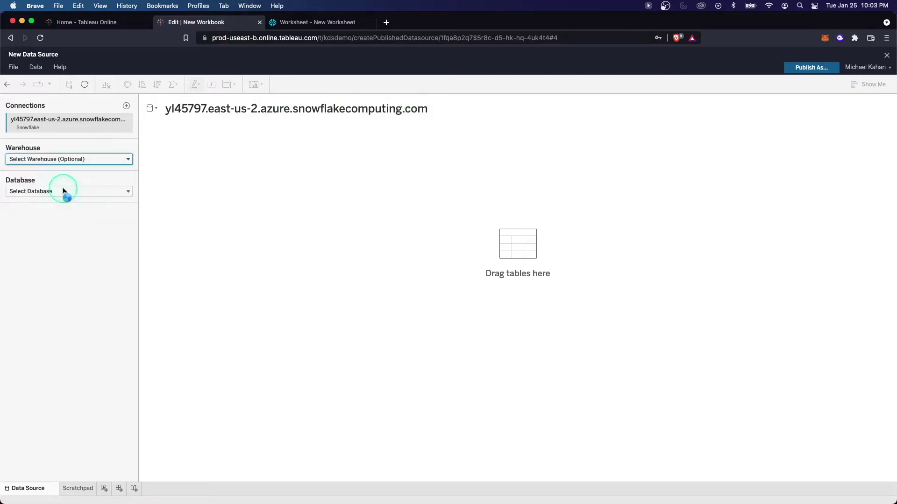
pyautogui.click(56, 159)
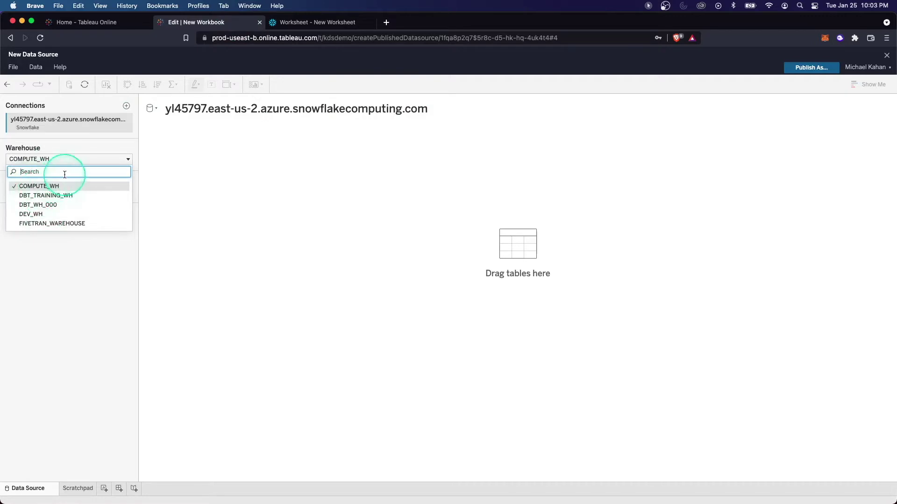
pyautogui.click(65, 159)
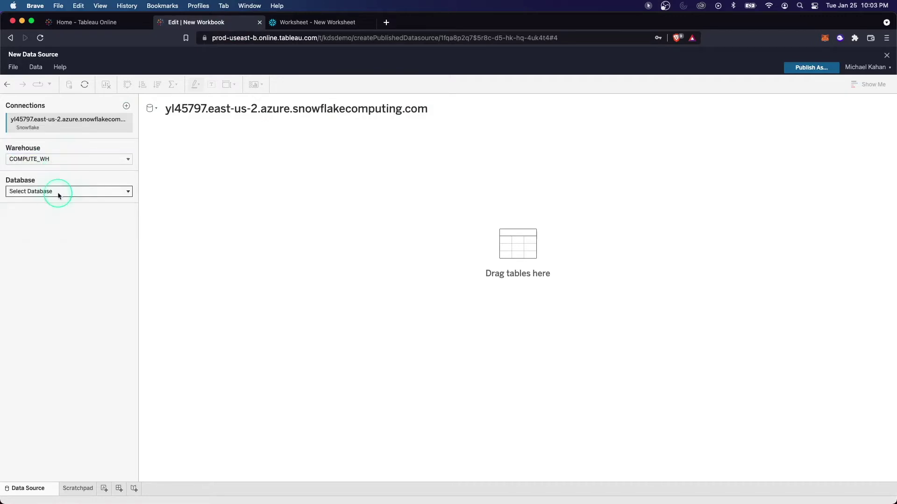
# Set database RAW and schema FANDANGO, then select the FANDANGO_SCORE_COMPARISON table.
pyautogui.click(59, 192)
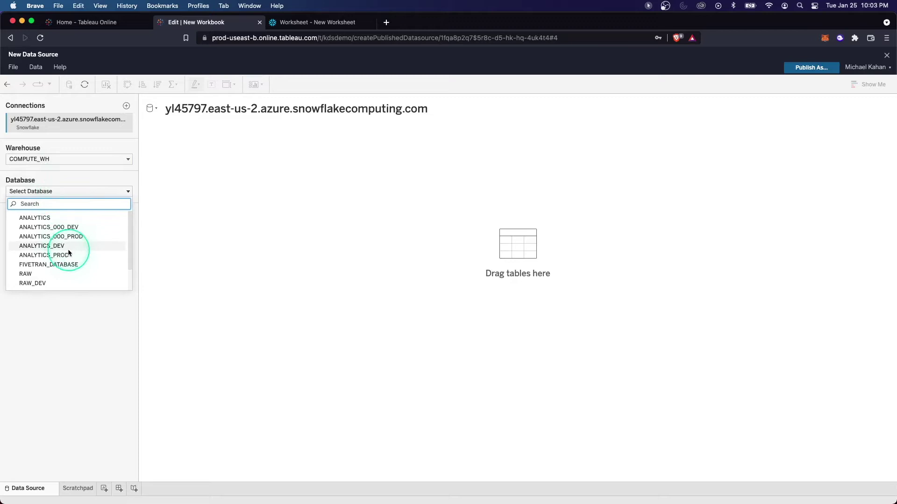
pyautogui.scroll(-1, 69, 252)
pyautogui.click(60, 259)
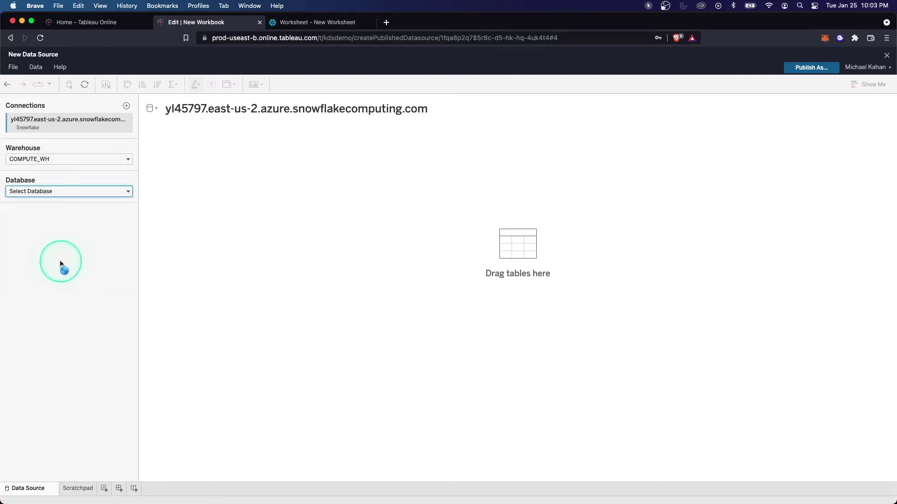
pyautogui.click(43, 223)
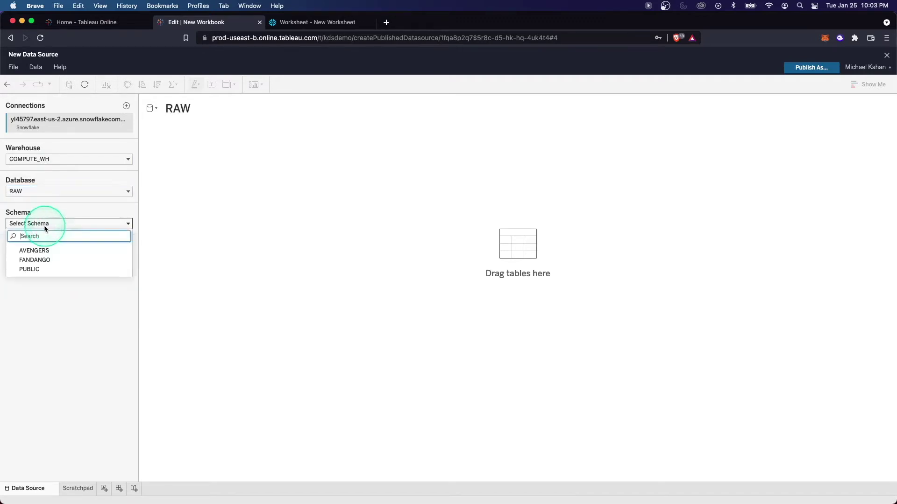
pyautogui.click(45, 260)
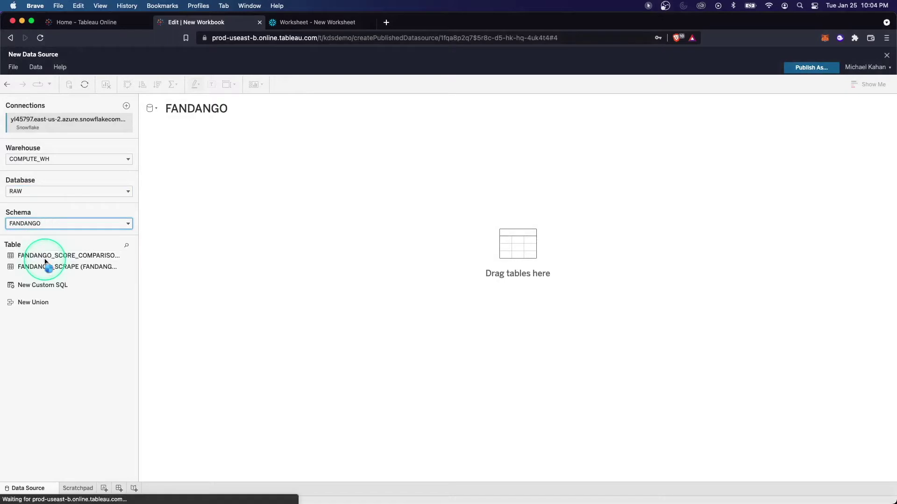
pyautogui.click(318, 22)
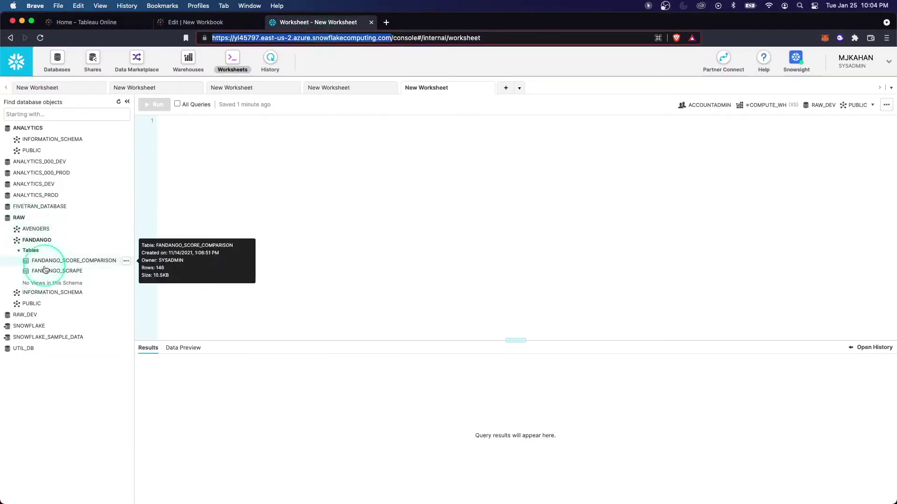
pyautogui.click(212, 22)
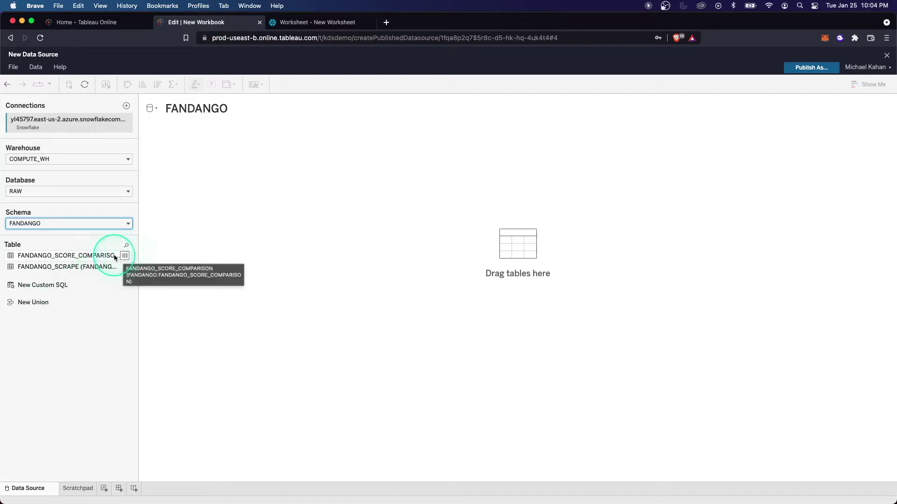
pyautogui.click(102, 258)
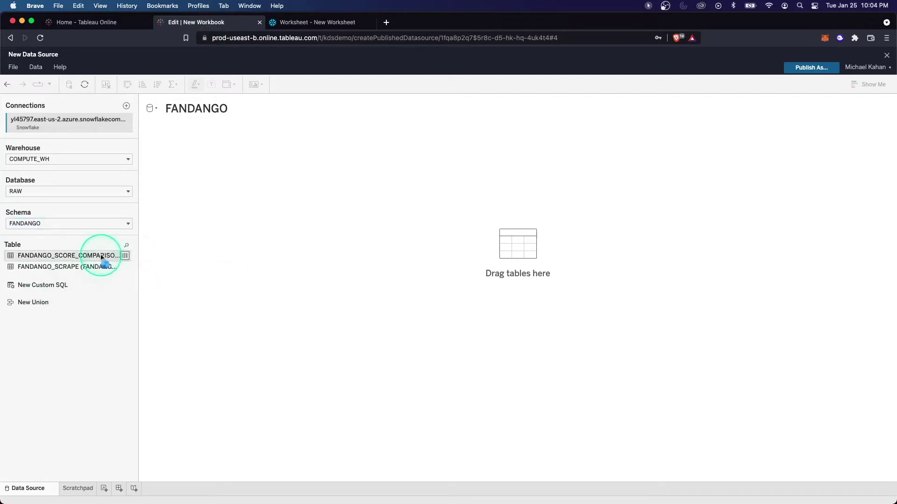
# Add FANDANGO_SCORE_COMPARISON, relate FANDANGO_SCRAPE to it, and load the data preview with automatic updates.
pyautogui.doubleClick(102, 256)
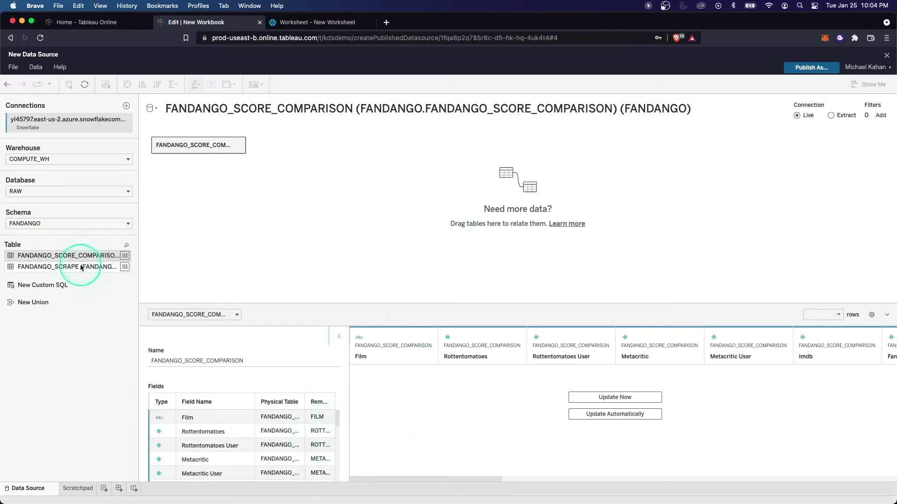
pyautogui.moveTo(112, 267); pyautogui.dragTo(352, 155)
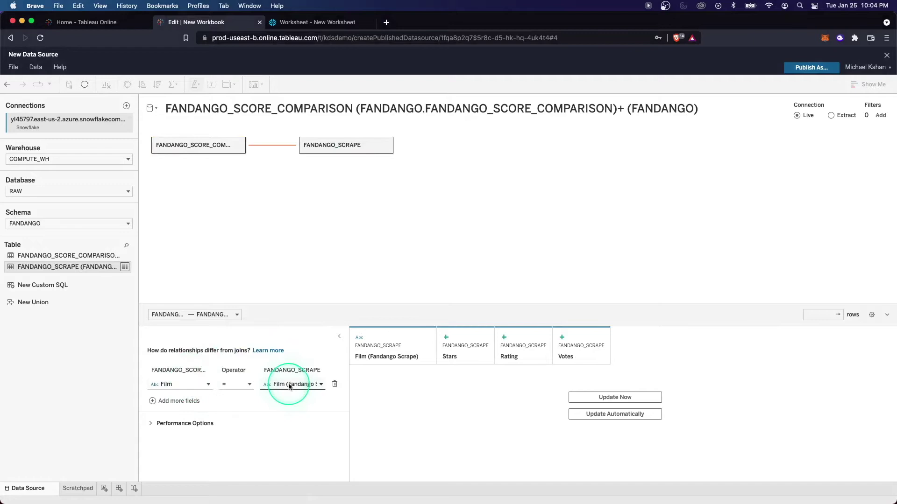
pyautogui.click(611, 399)
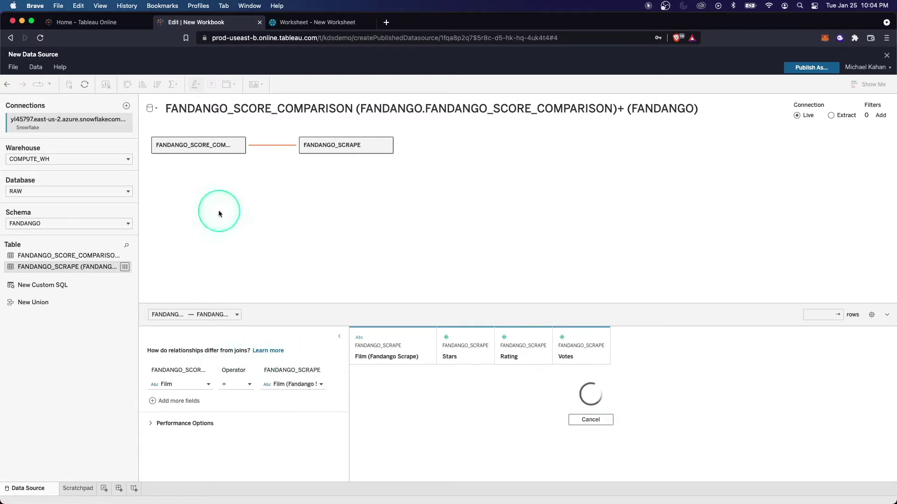
pyautogui.click(224, 145)
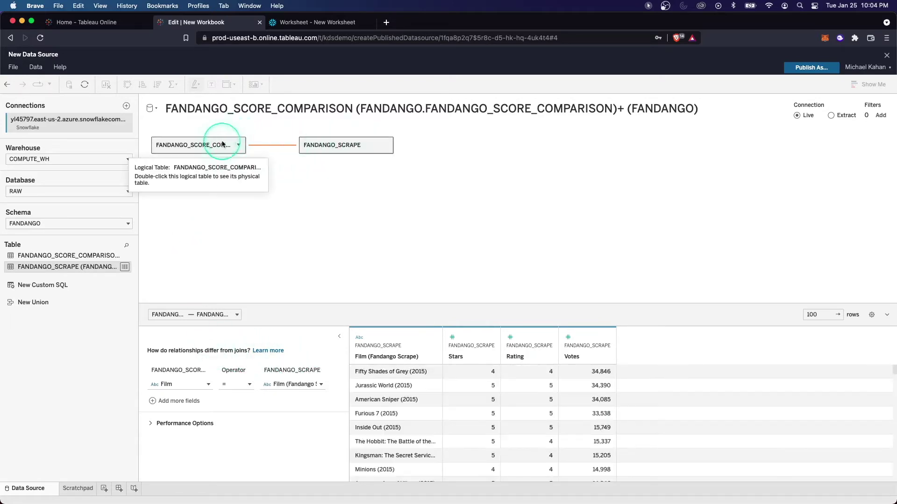
pyautogui.click(318, 147)
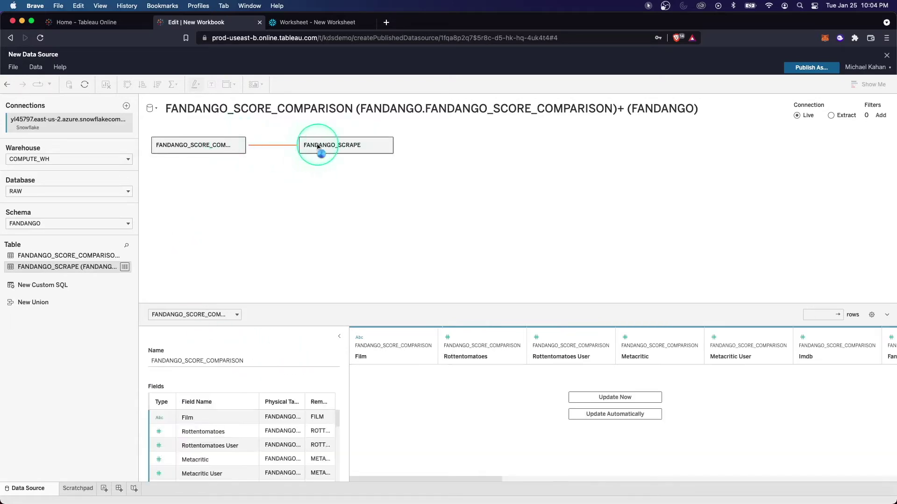
pyautogui.click(607, 414)
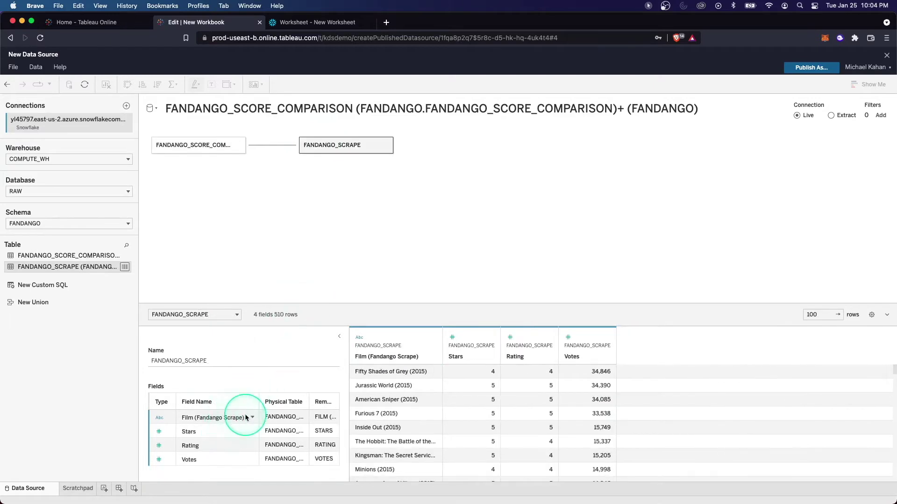
pyautogui.click(247, 418)
pyautogui.click(251, 417)
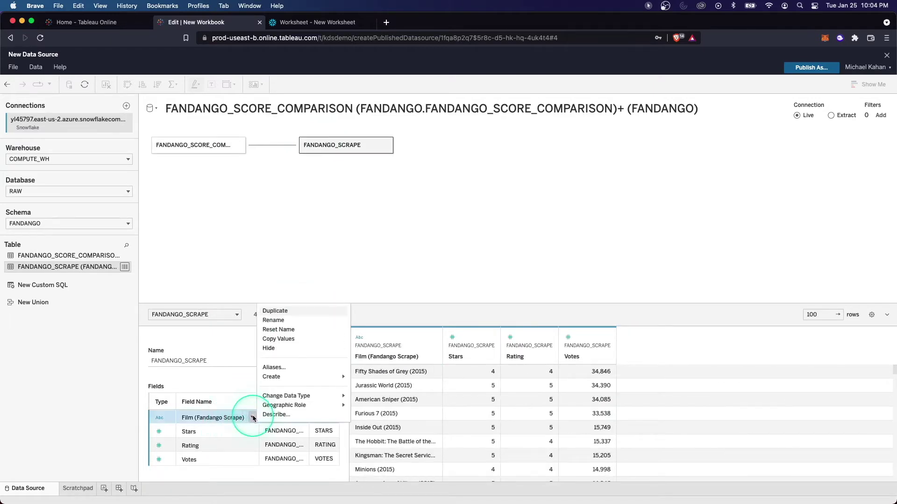
pyautogui.click(285, 369)
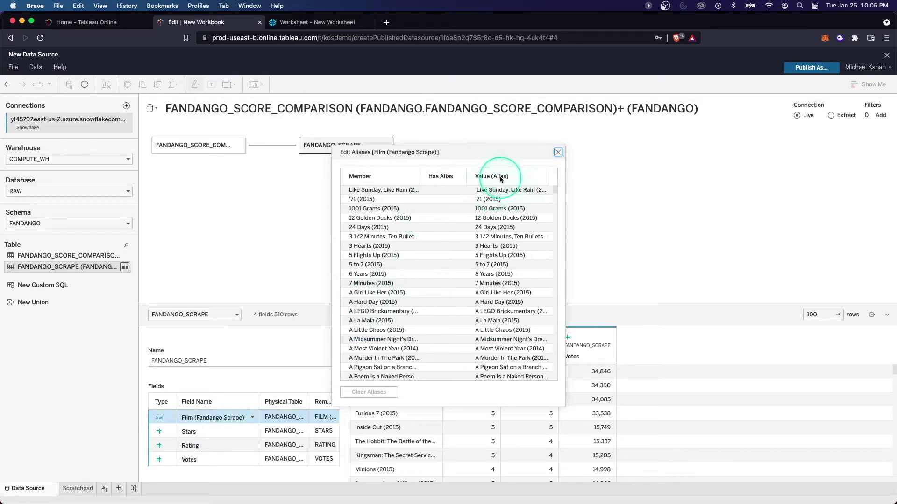
pyautogui.scroll(-15, 440, 330)
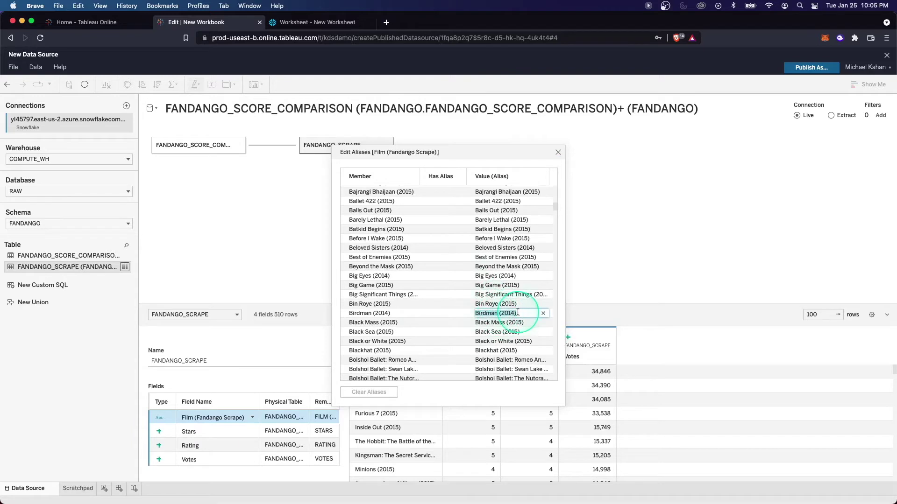
pyautogui.click(517, 313)
pyautogui.click(544, 314)
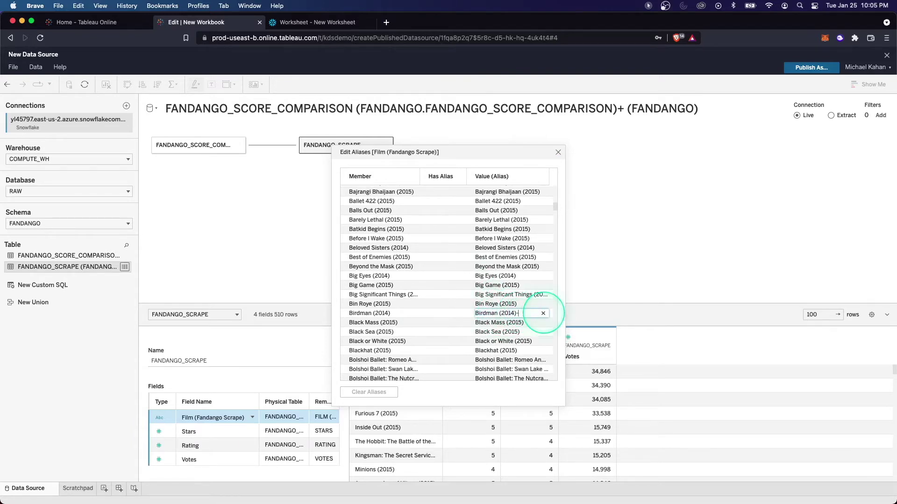
pyautogui.click(556, 155)
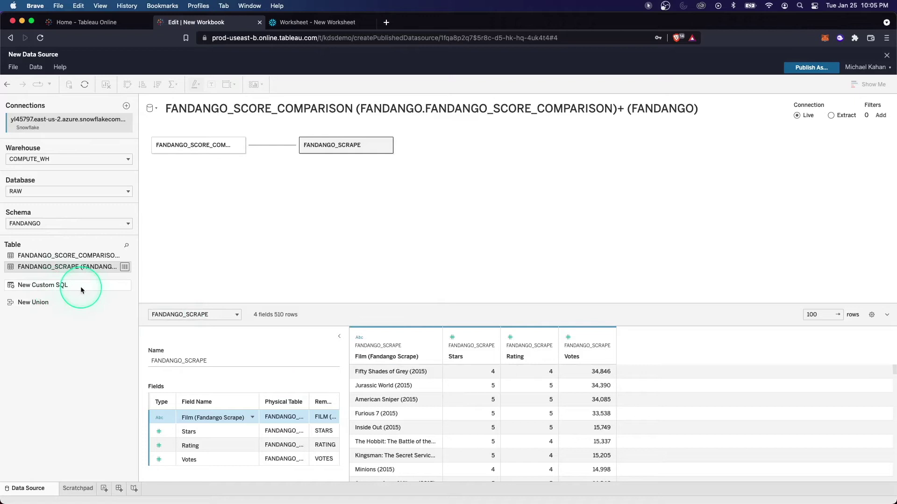
pyautogui.click(35, 288)
pyautogui.moveTo(36, 289); pyautogui.dragTo(290, 271)
pyautogui.click(421, 227)
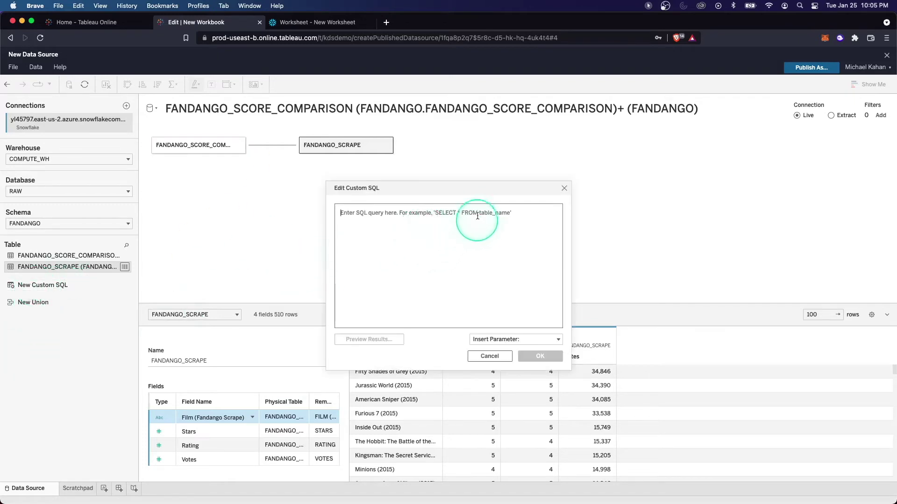
pyautogui.click(490, 341)
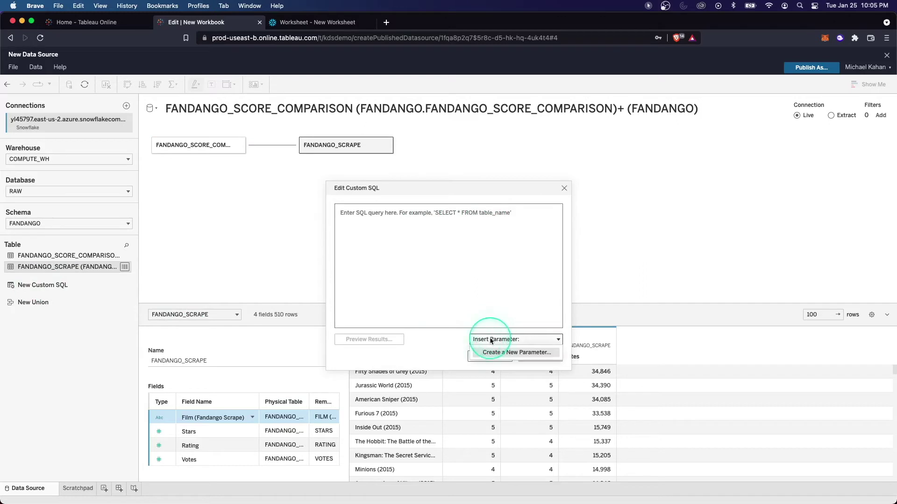
pyautogui.click(490, 341)
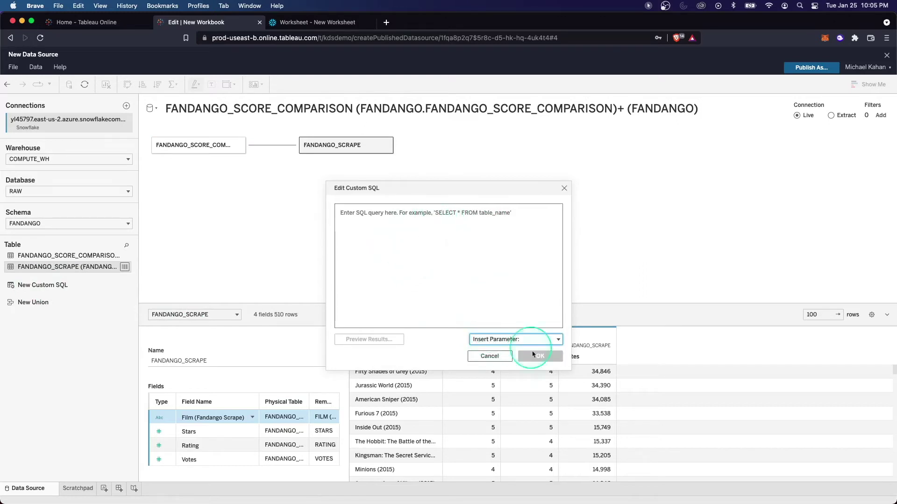
pyautogui.click(486, 356)
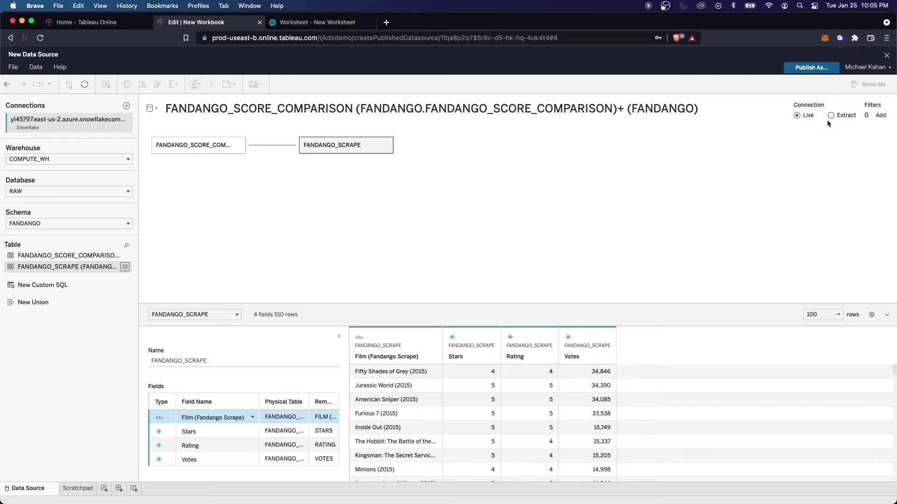
# Set the connection to Extract and leave the extract filters empty so all data is included.
pyautogui.click(829, 117)
pyautogui.moveTo(798, 121)
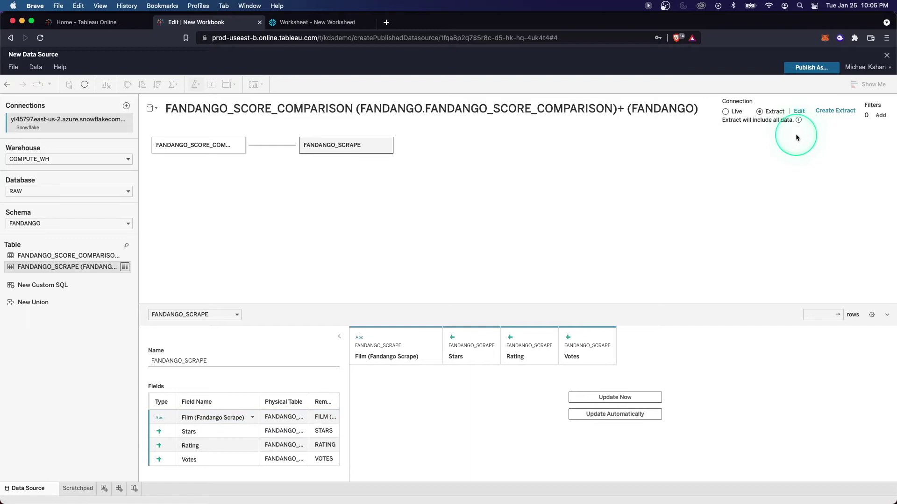
pyautogui.click(880, 115)
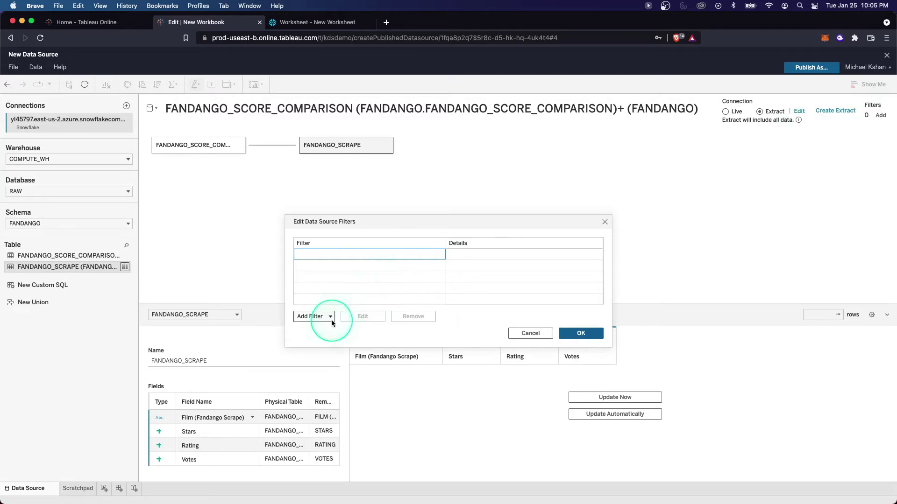
pyautogui.click(313, 316)
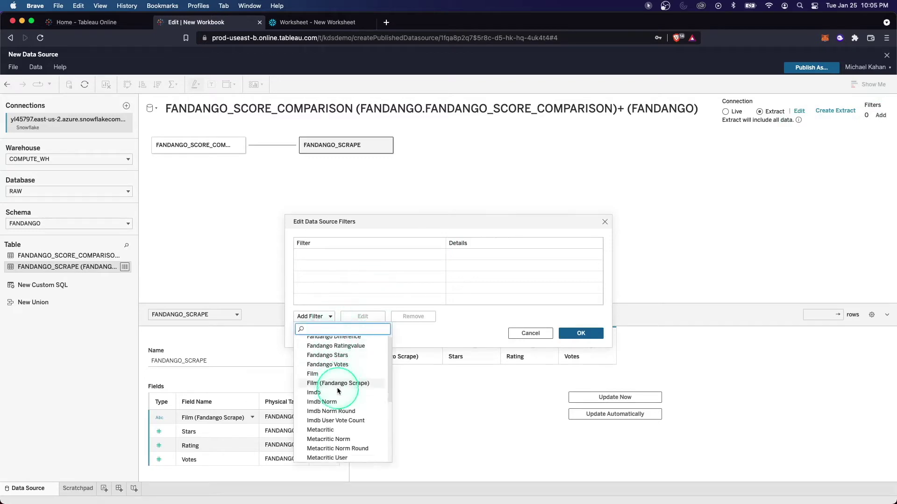
pyautogui.scroll(-5, 339, 392)
pyautogui.scroll(5, 341, 390)
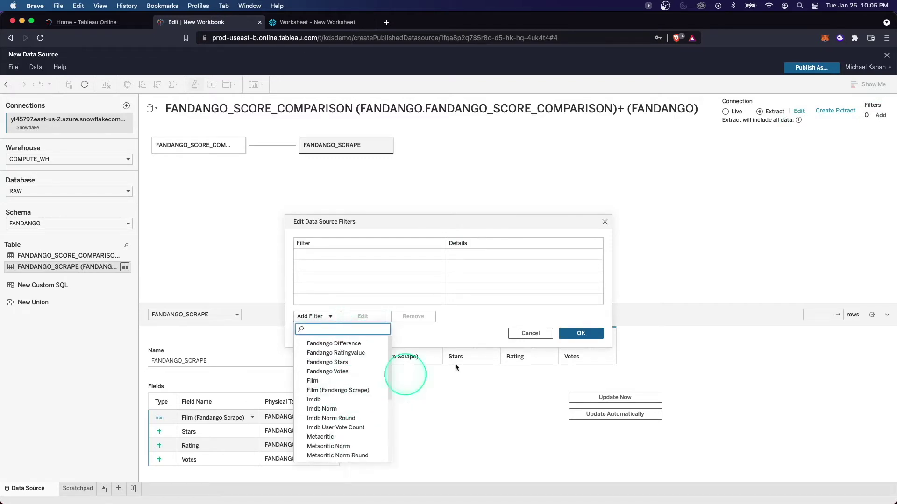
pyautogui.click(531, 333)
# Cancel the filter dialog and create the extract, confirming it in the dialog.
pyautogui.click(531, 333)
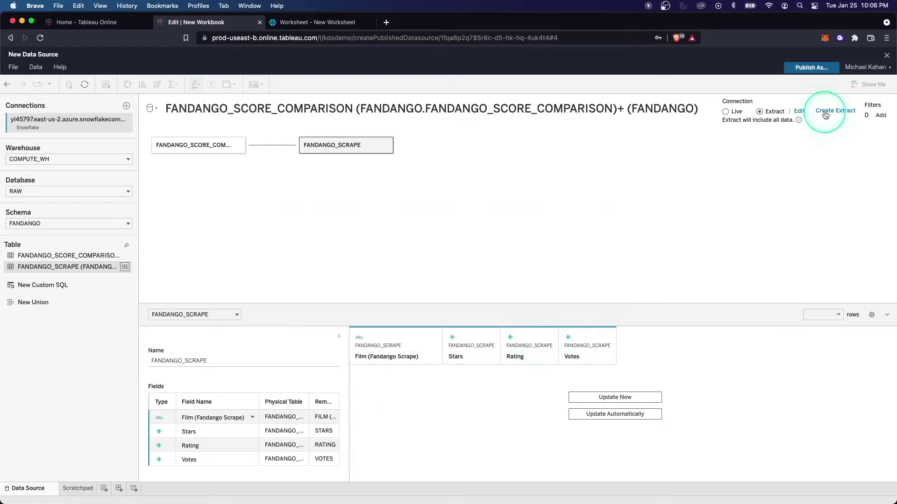
pyautogui.click(826, 112)
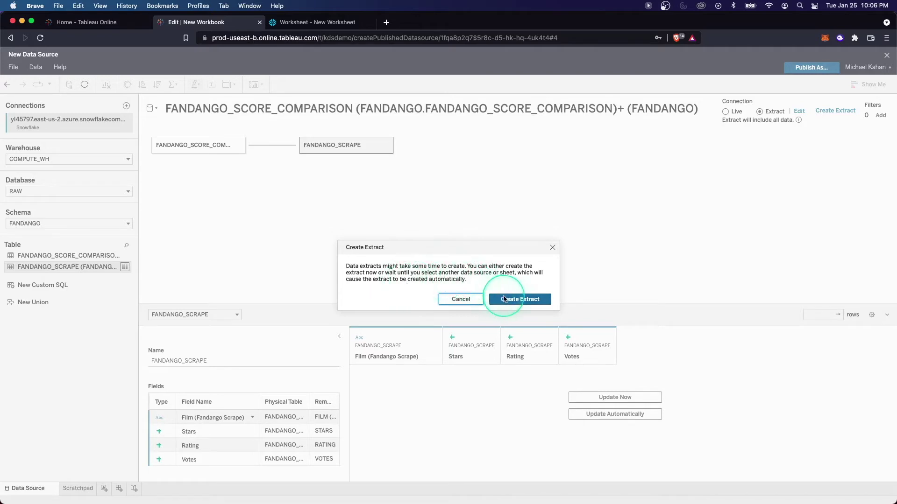
pyautogui.click(504, 299)
pyautogui.click(13, 67)
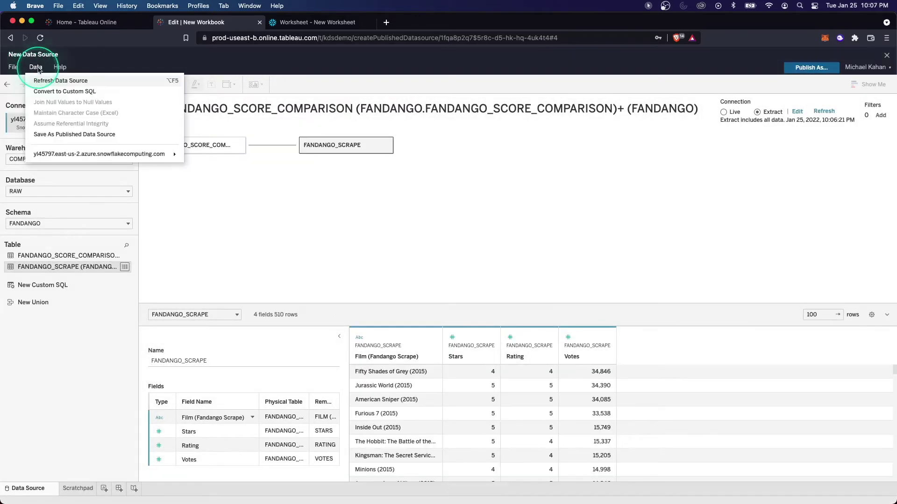
# Publish the data source to Demo Project as 'Fandango Film Data' with embedded credentials.
pyautogui.click(66, 135)
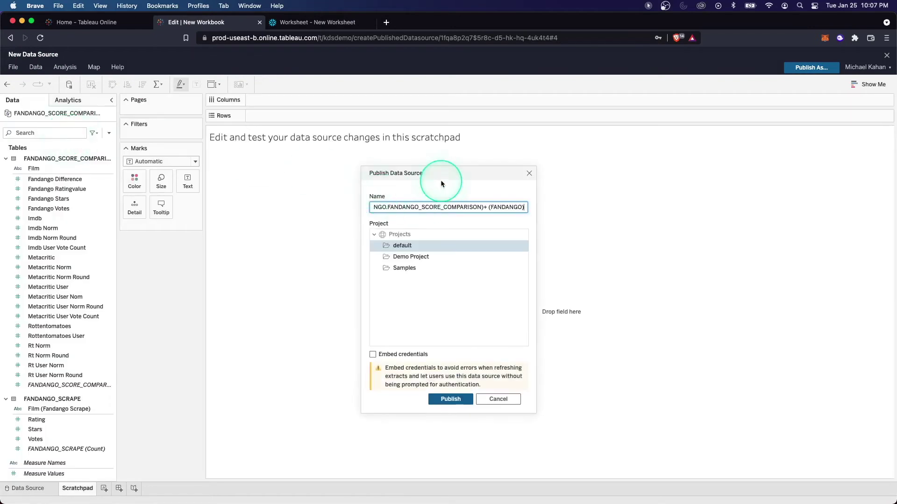
pyautogui.click(426, 258)
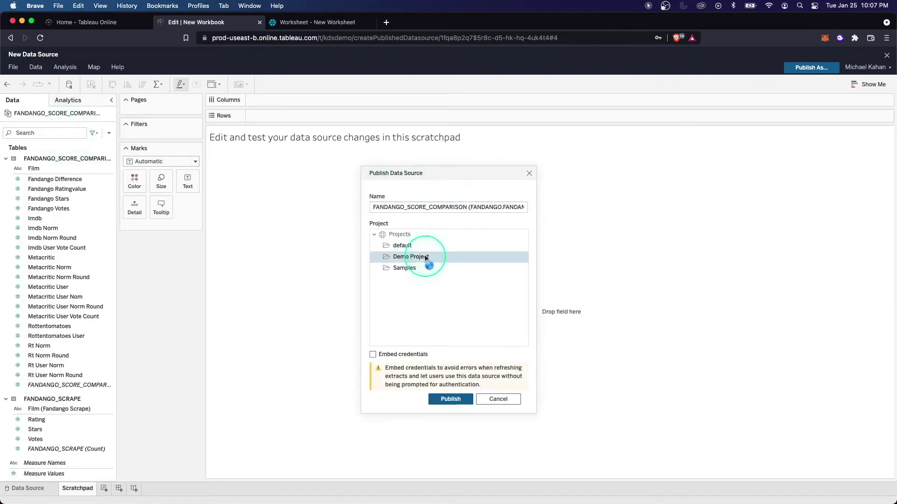
pyautogui.doubleClick(447, 208)
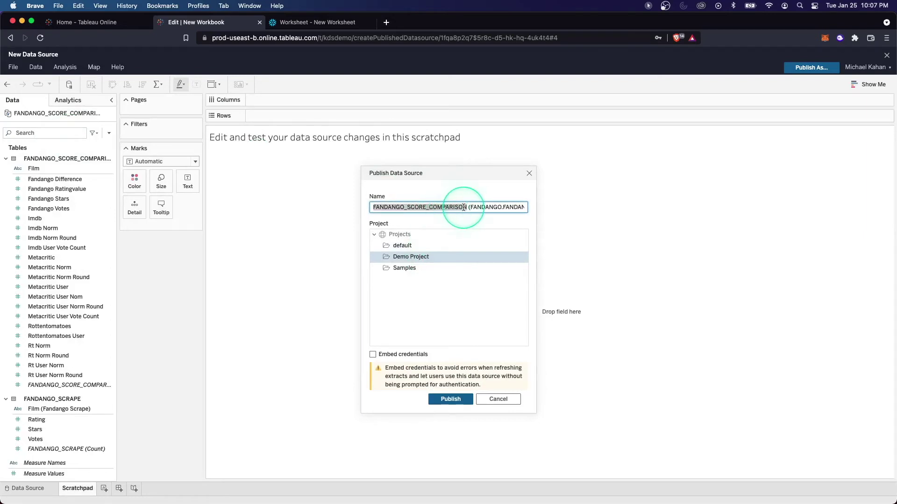
pyautogui.press('super+a')
pyautogui.write('Fandango Film Data')
pyautogui.press('Return')
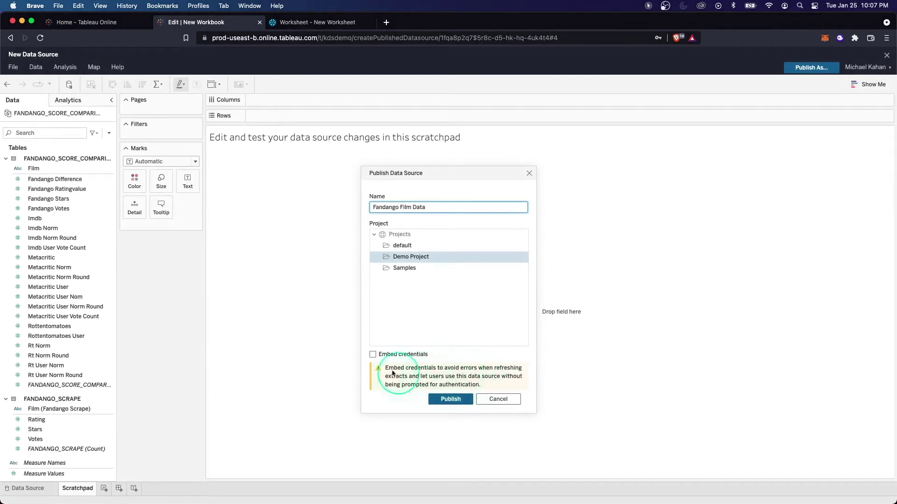
pyautogui.click(373, 355)
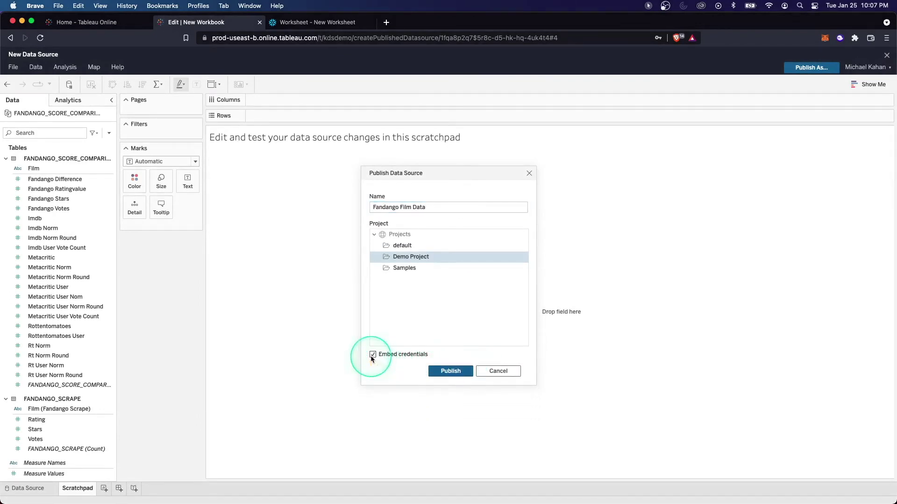
pyautogui.click(458, 372)
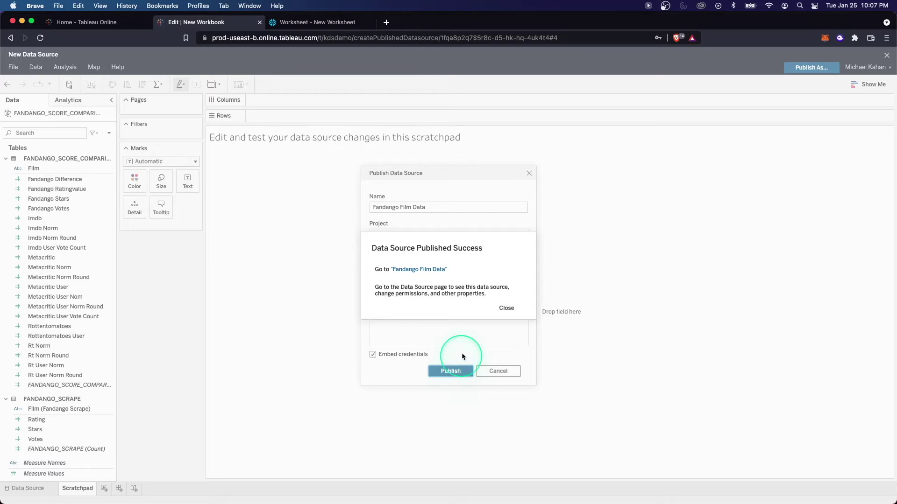
pyautogui.click(425, 271)
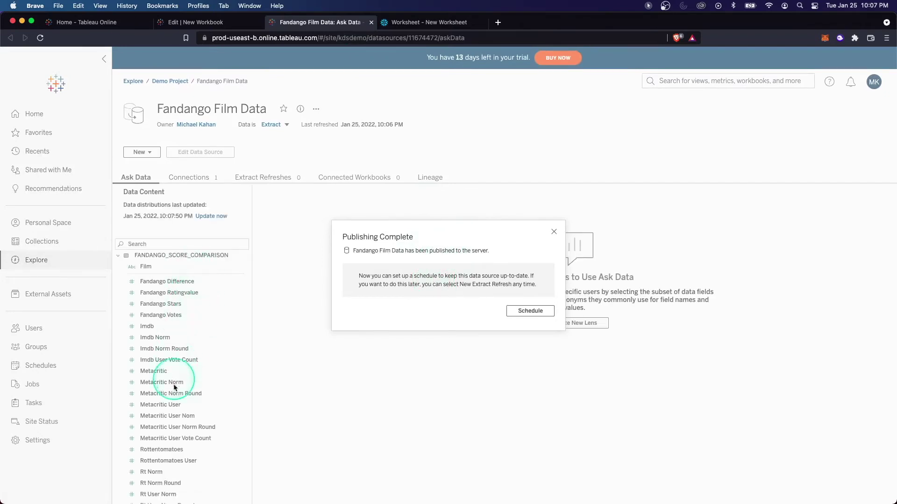
# Close the Publishing Complete dialog and reopen Fandango Film Data from the Demo Project listing.
pyautogui.click(553, 233)
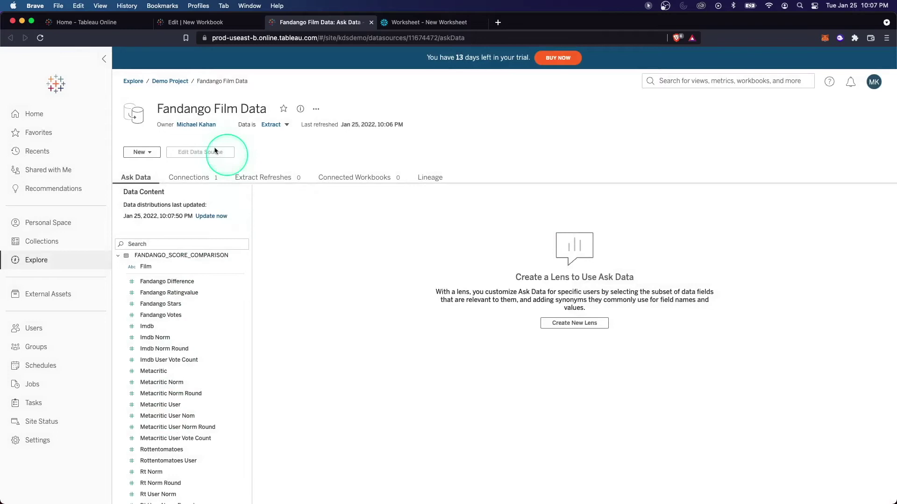
pyautogui.click(173, 82)
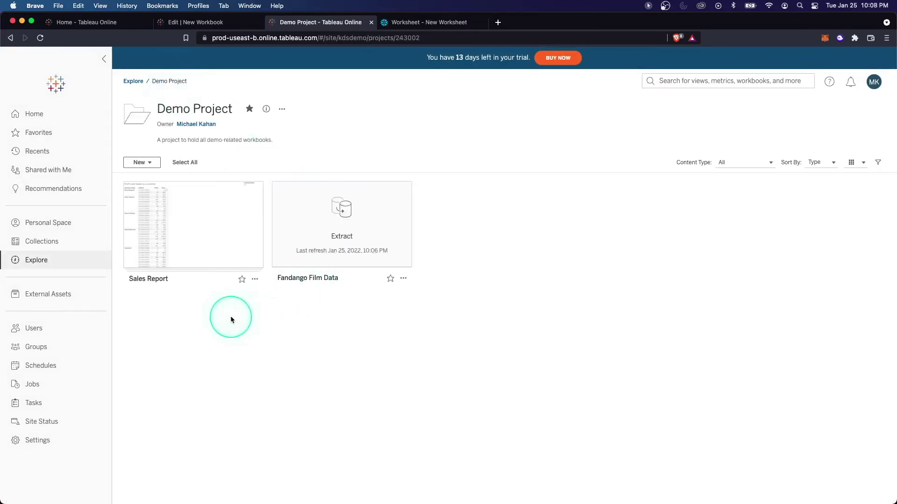
pyautogui.click(346, 244)
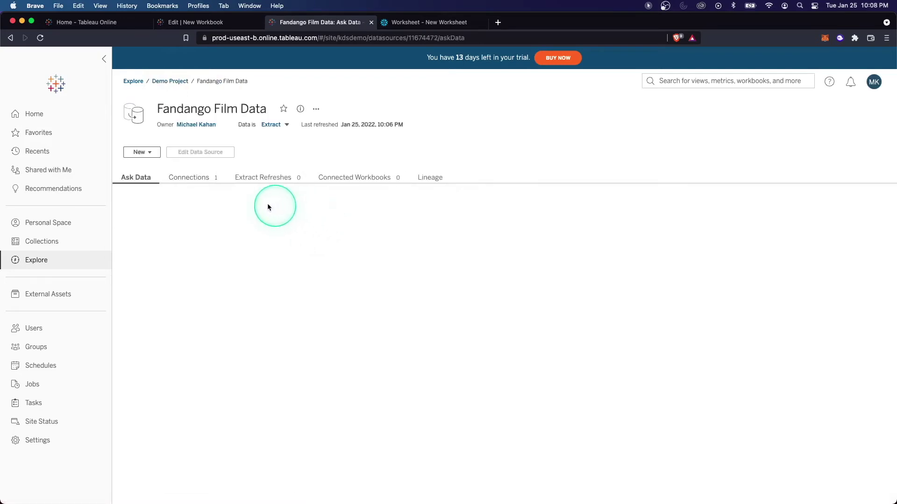
pyautogui.click(207, 185)
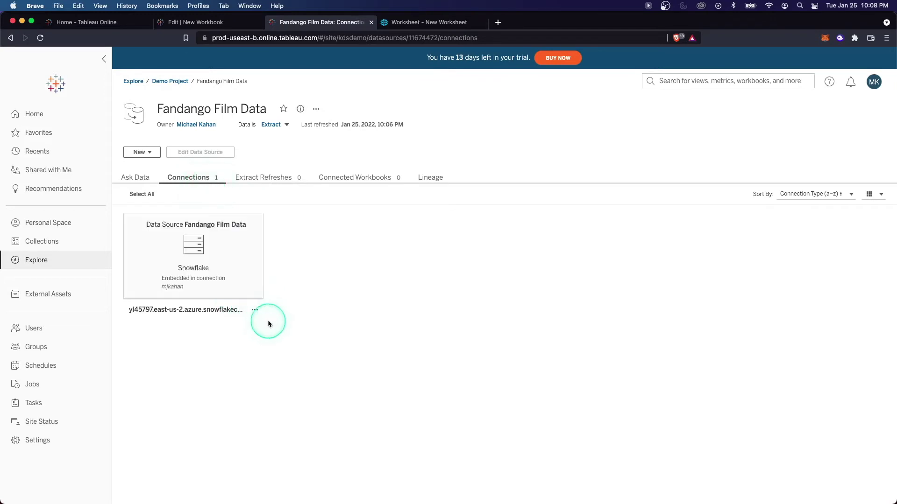
pyautogui.click(254, 310)
pyautogui.click(285, 309)
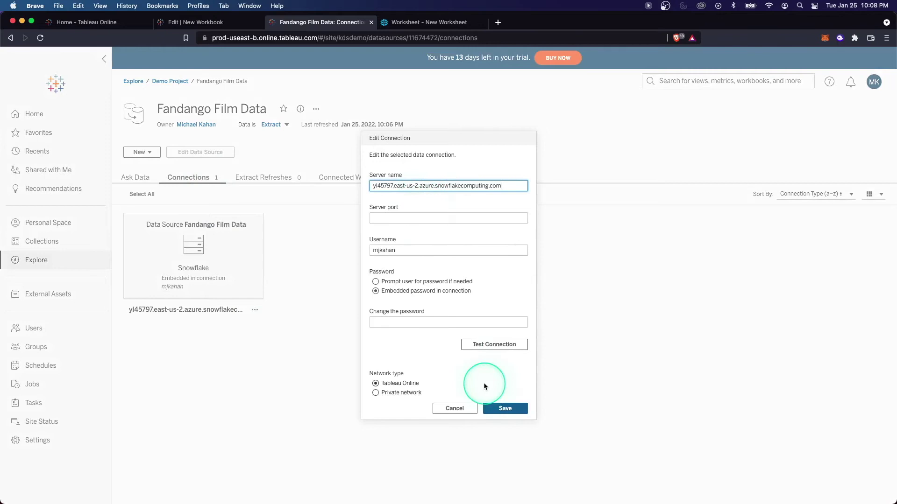
pyautogui.click(454, 408)
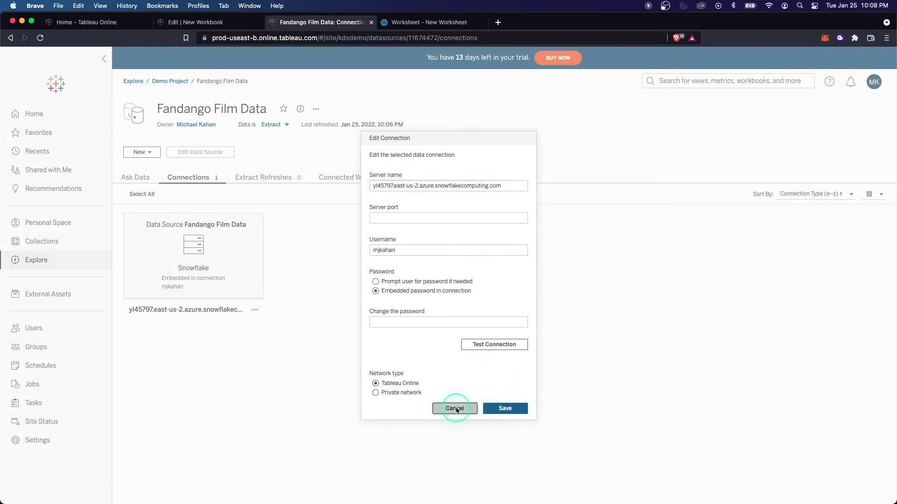
pyautogui.click(281, 182)
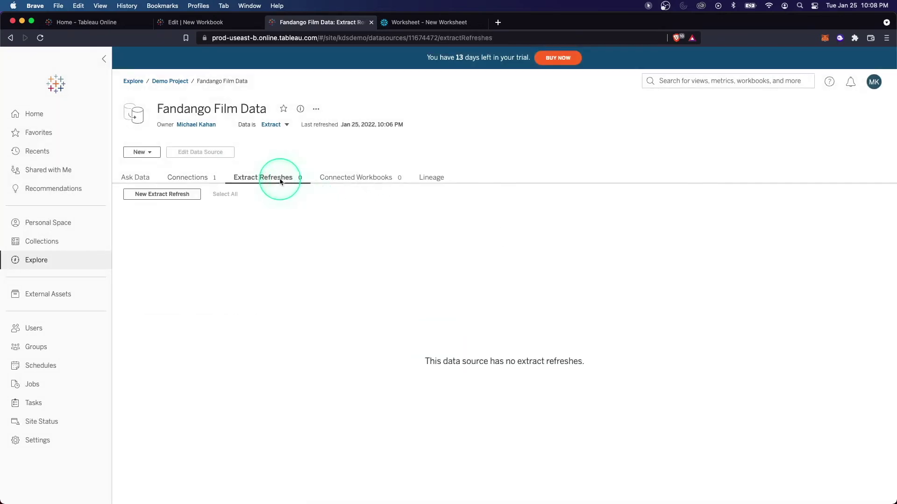
pyautogui.click(345, 177)
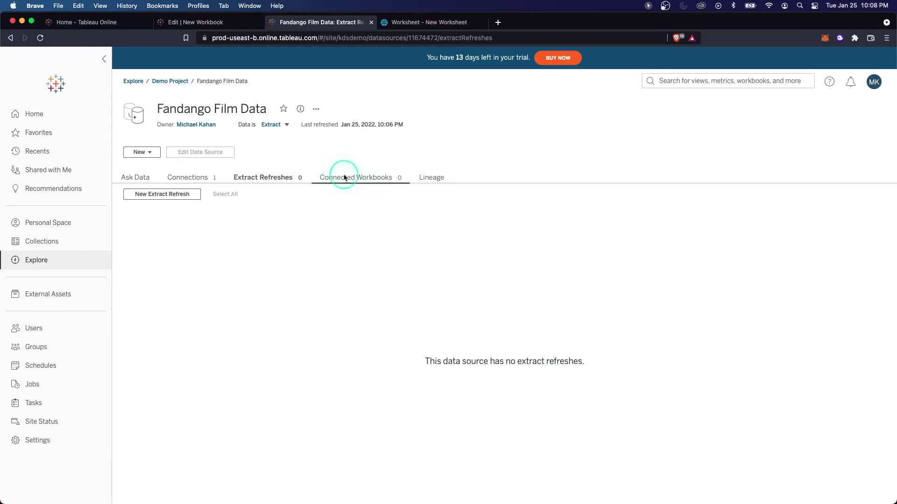
pyautogui.click(429, 178)
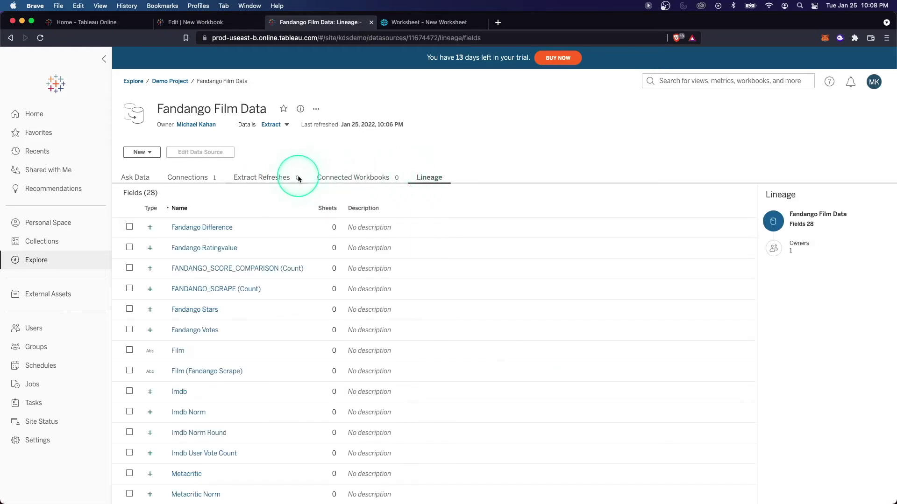
pyautogui.click(141, 177)
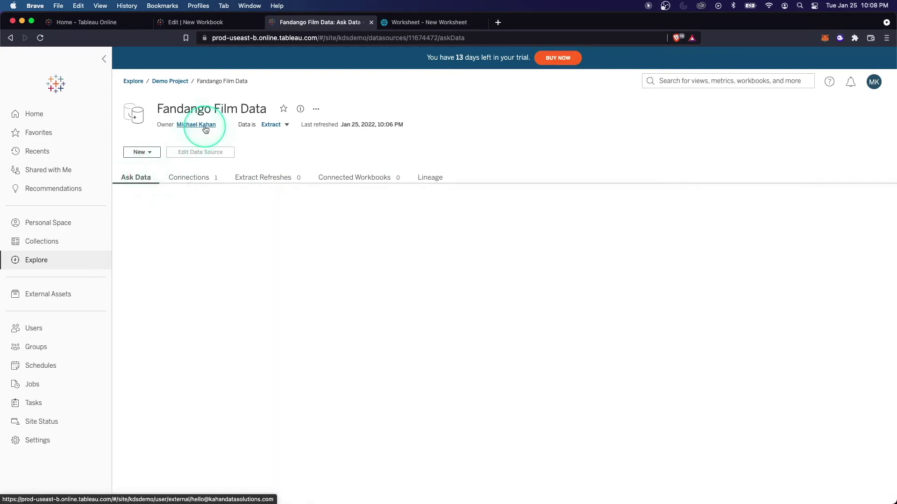
# View Extract Refreshes, draft a daily Full Refresh at 22:10, then cancel it.
pyautogui.click(155, 155)
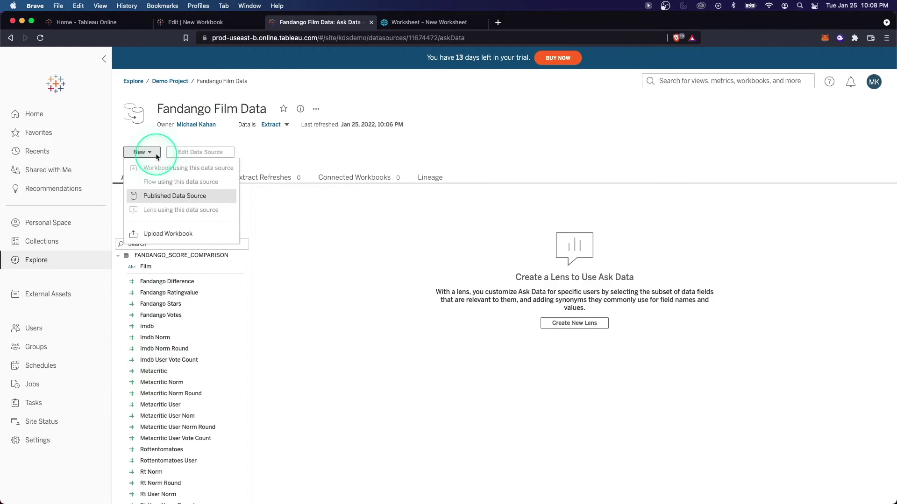
pyautogui.click(267, 159)
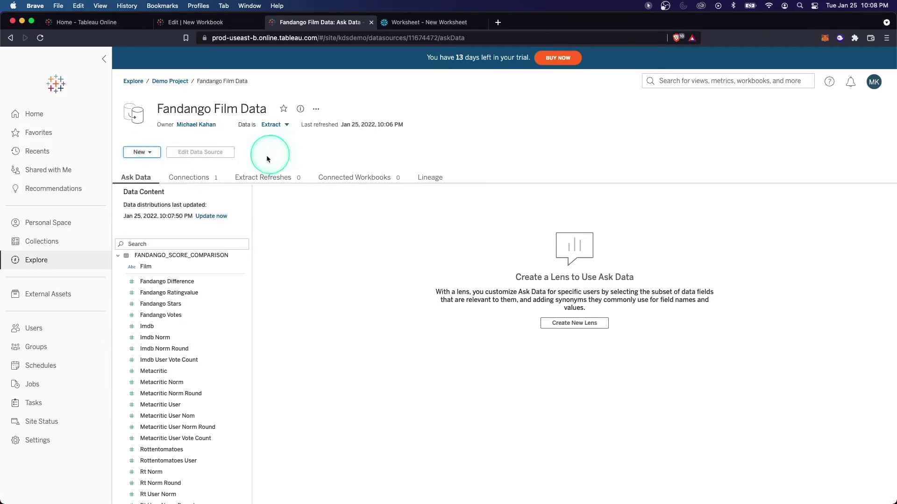
pyautogui.click(253, 178)
pyautogui.click(186, 196)
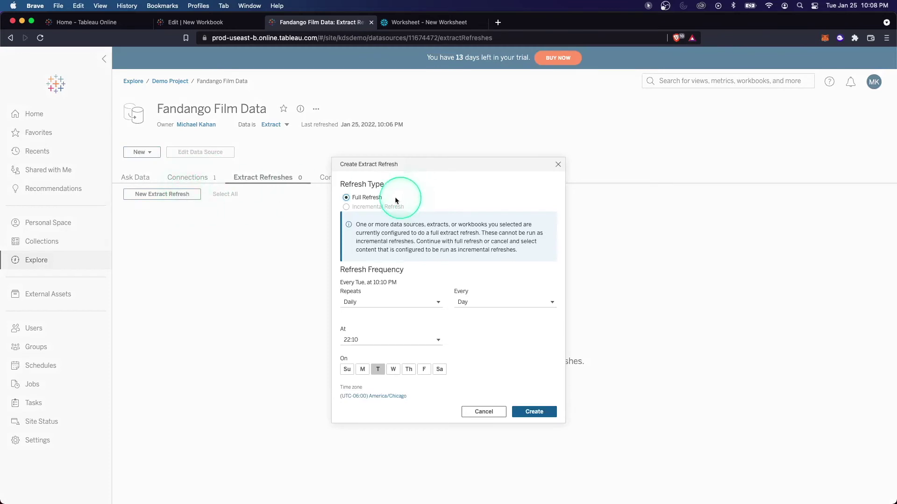
pyautogui.click(367, 199)
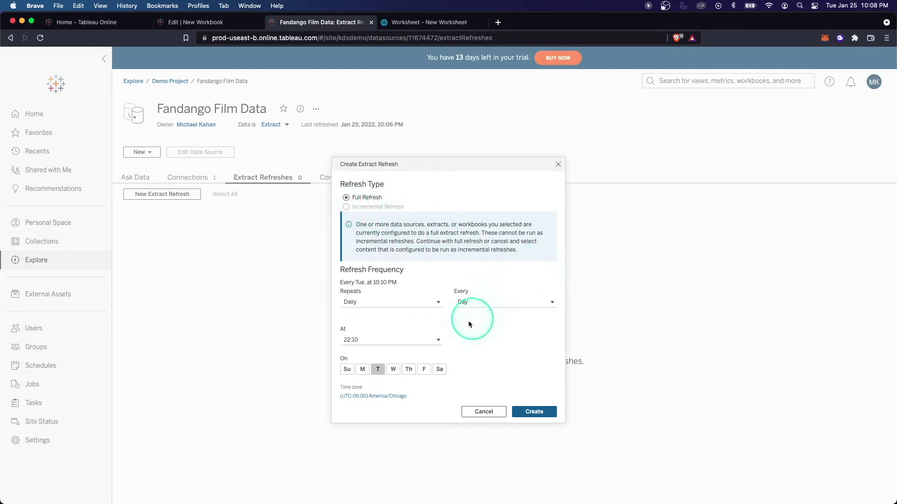
pyautogui.click(424, 302)
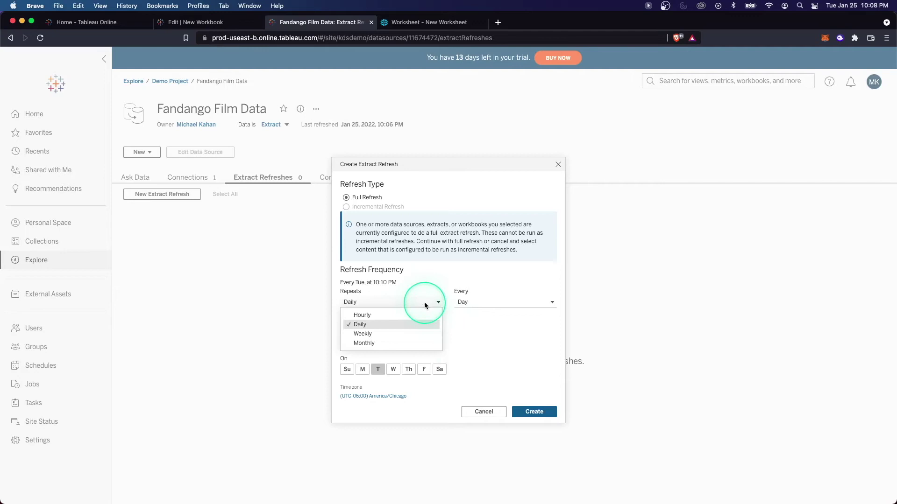
pyautogui.click(424, 302)
pyautogui.click(475, 304)
pyautogui.click(476, 303)
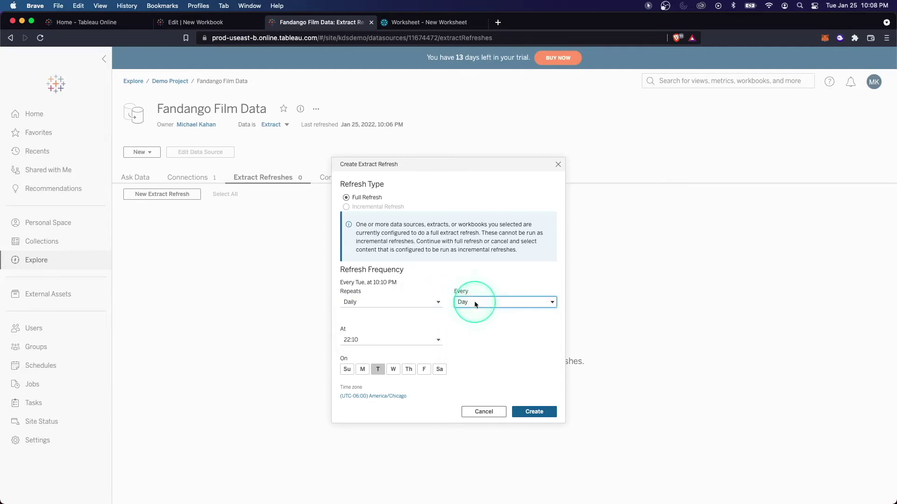
pyautogui.click(426, 340)
pyautogui.click(481, 411)
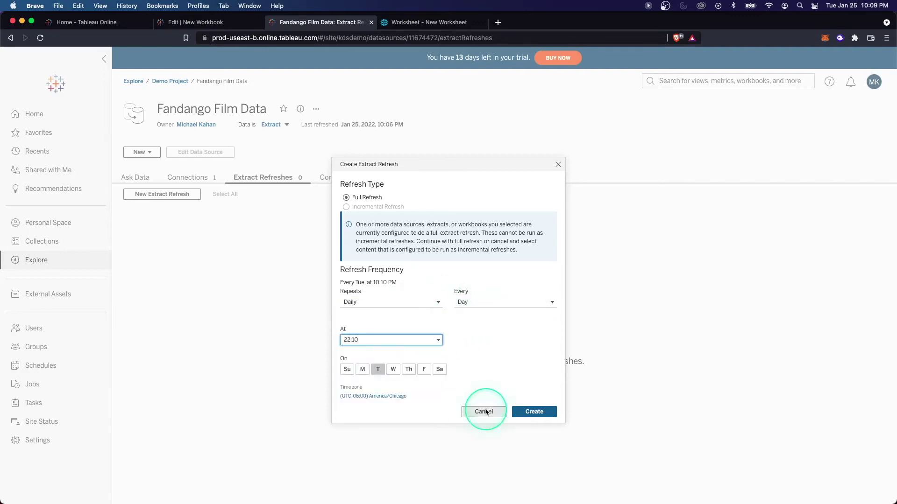
pyautogui.click(484, 412)
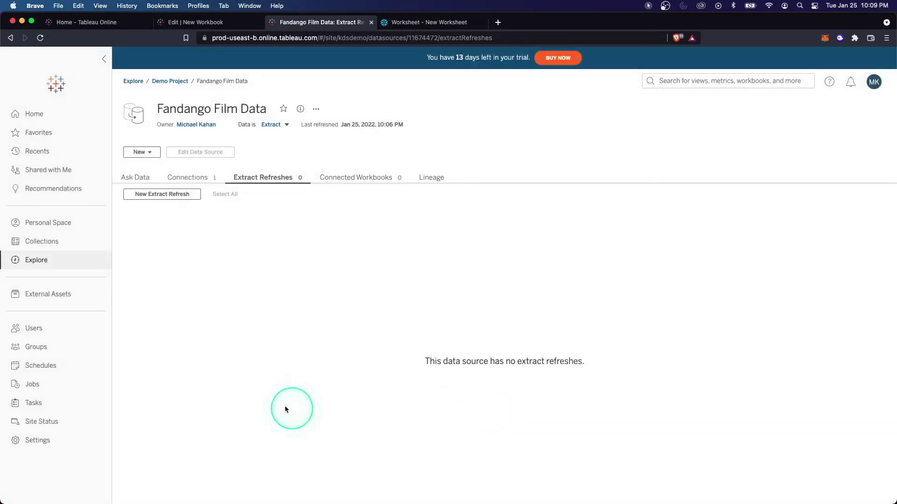
# Open the Refresh daily [00:00 - 02:00, UTC] schedule, check its empty extract refreshes, then go to Favorites.
pyautogui.click(62, 370)
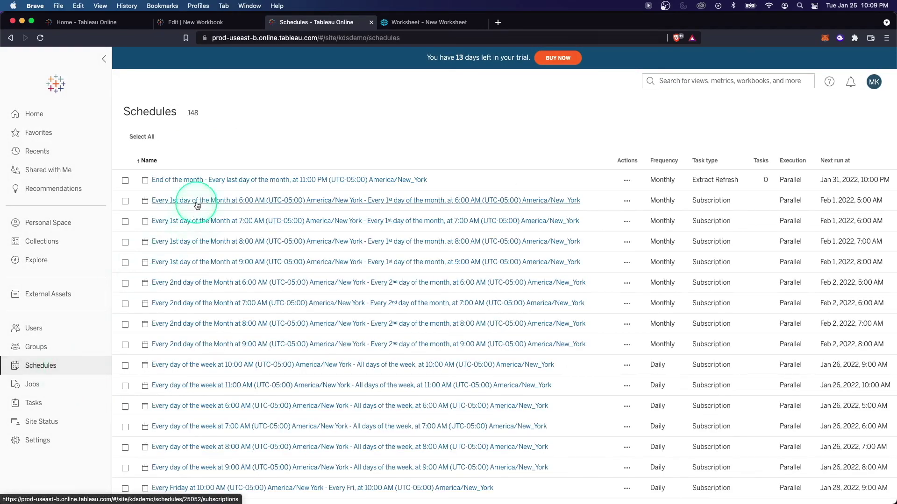
pyautogui.scroll(-3, 216, 344)
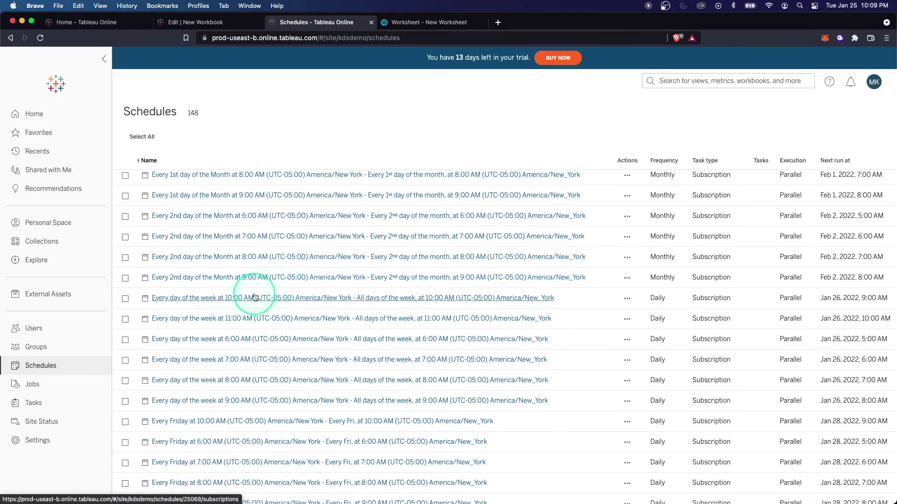
pyautogui.scroll(-15, 254, 297)
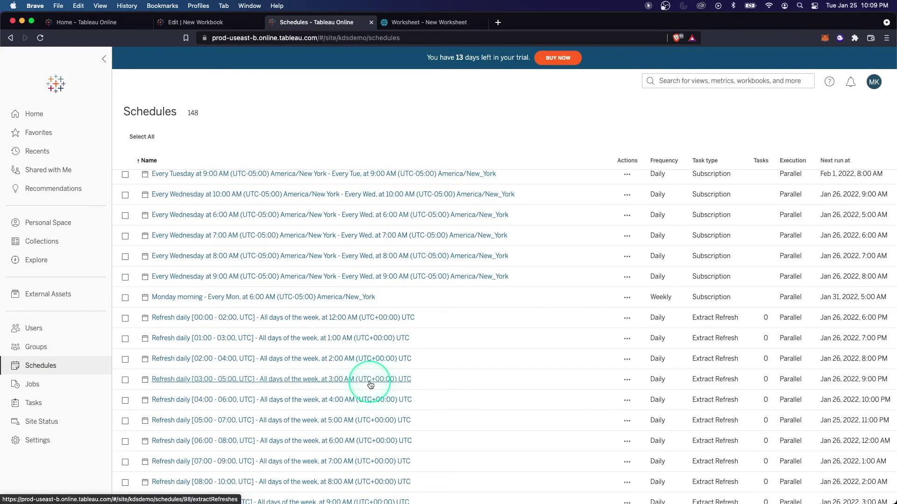
pyautogui.scroll(10, 355, 382)
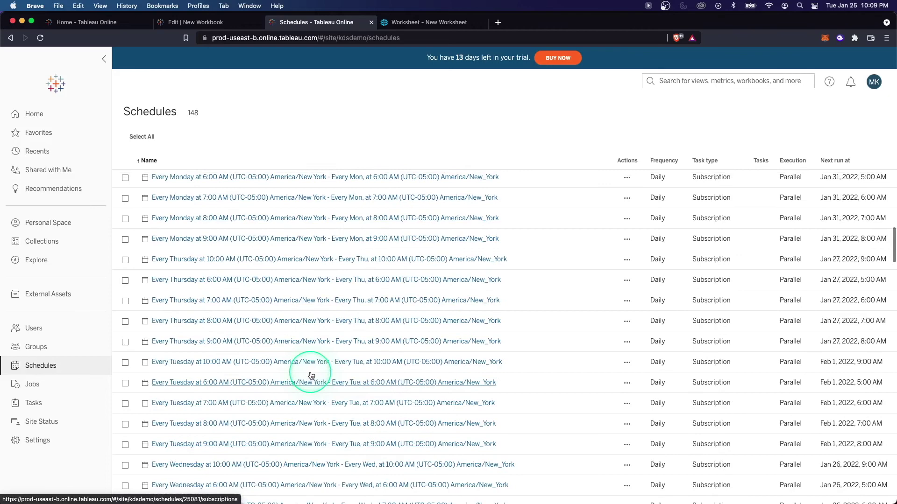
pyautogui.scroll(-8, 311, 375)
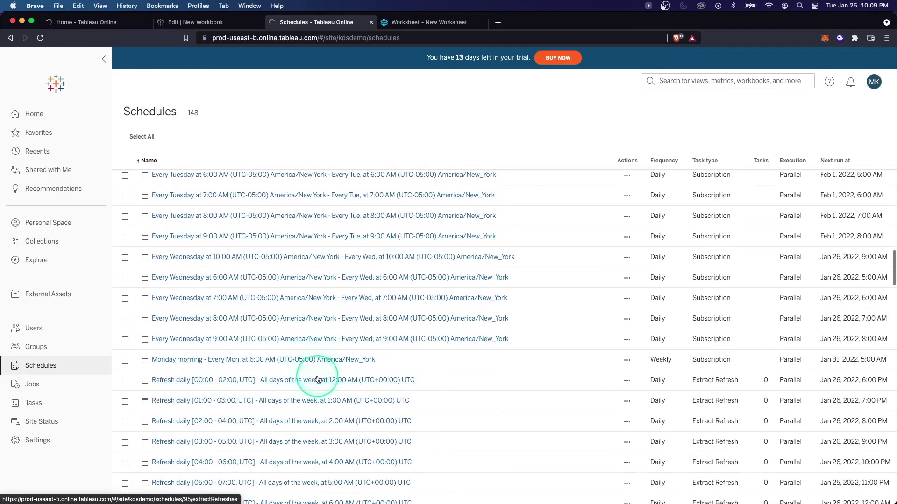
pyautogui.click(319, 378)
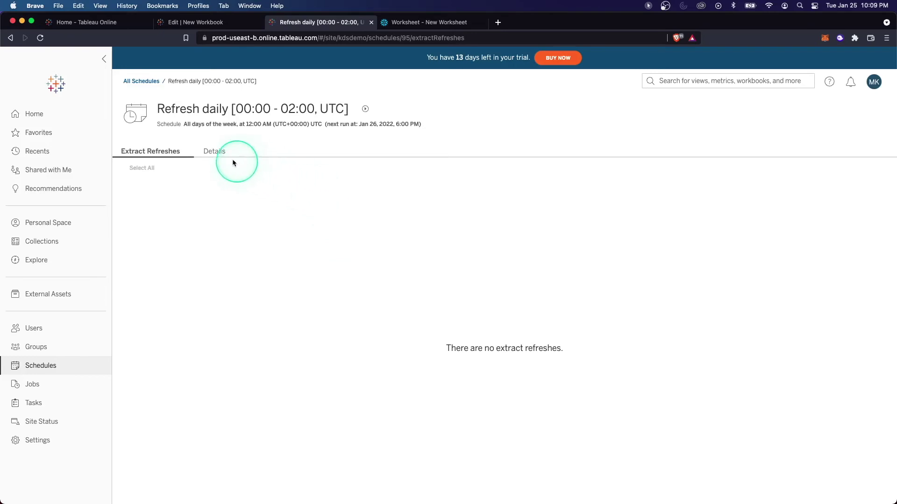
pyautogui.click(219, 153)
pyautogui.click(168, 156)
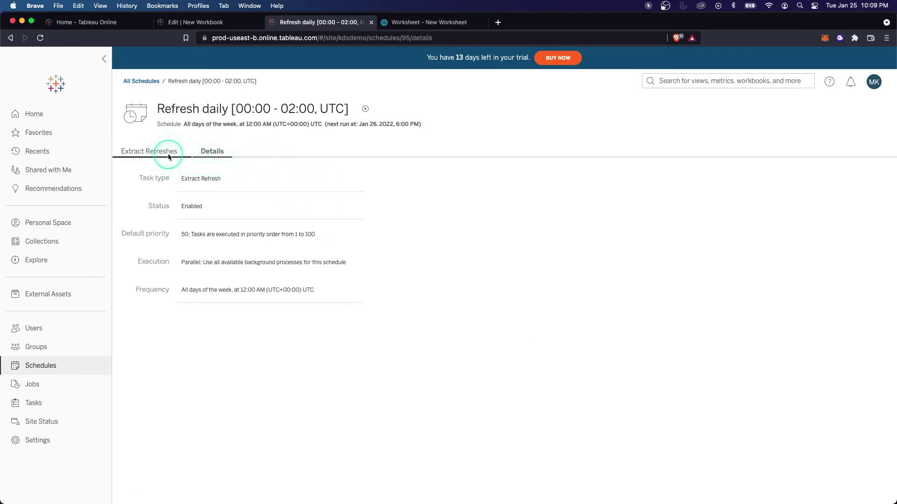
pyautogui.click(44, 133)
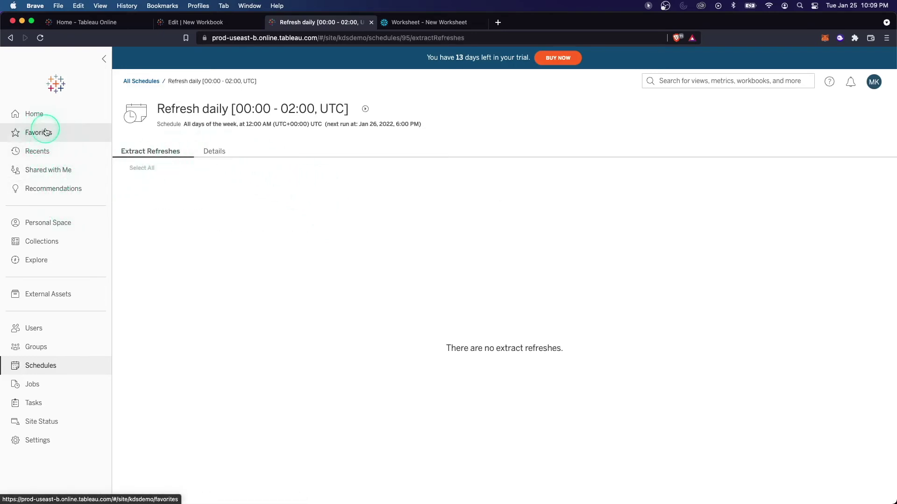
# In Demo Project, open the Fandango Film Data extract and start a new workbook from it.
pyautogui.click(169, 234)
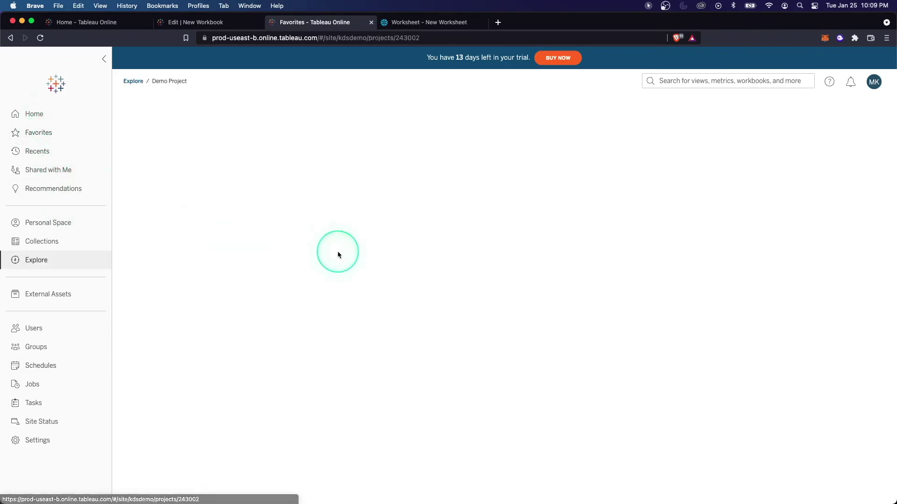
pyautogui.moveTo(315, 226)
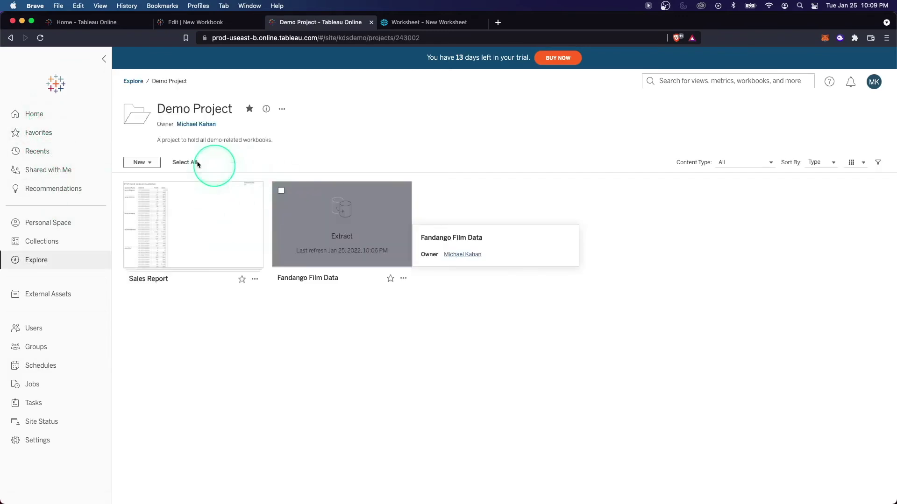
pyautogui.click(315, 226)
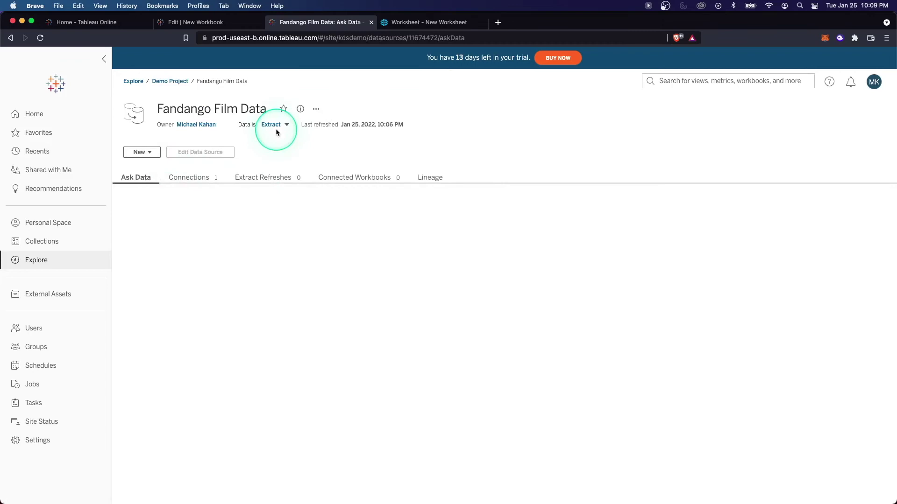
pyautogui.click(287, 126)
pyautogui.click(315, 109)
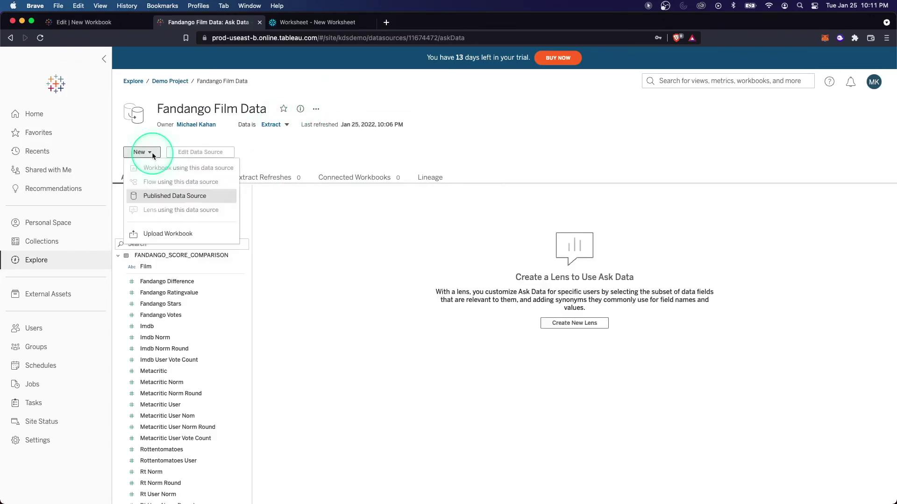
pyautogui.click(286, 217)
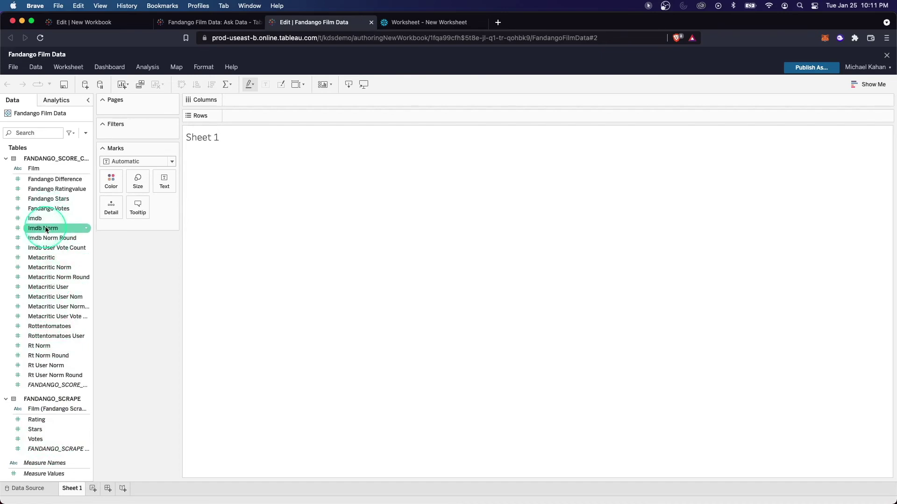
# Put the Film field on the sheet to list every film down the rows.
pyautogui.moveTo(41, 171); pyautogui.dragTo(233, 173)
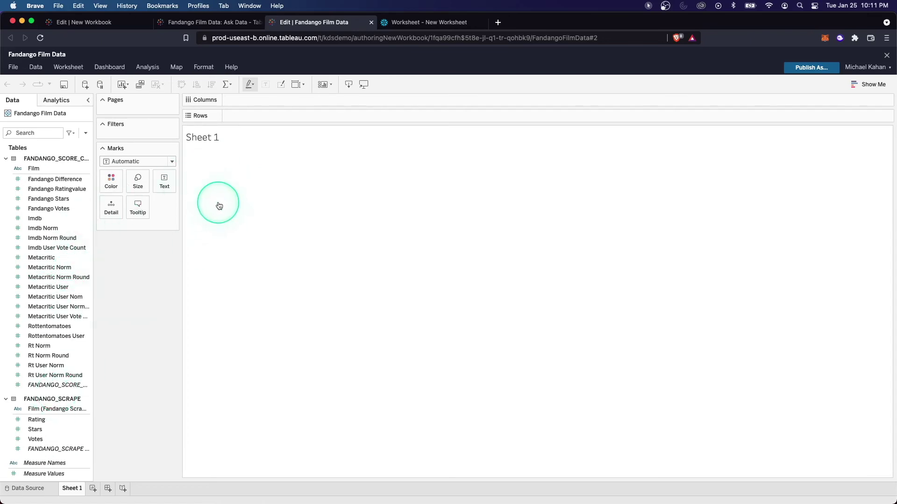
pyautogui.click(38, 173)
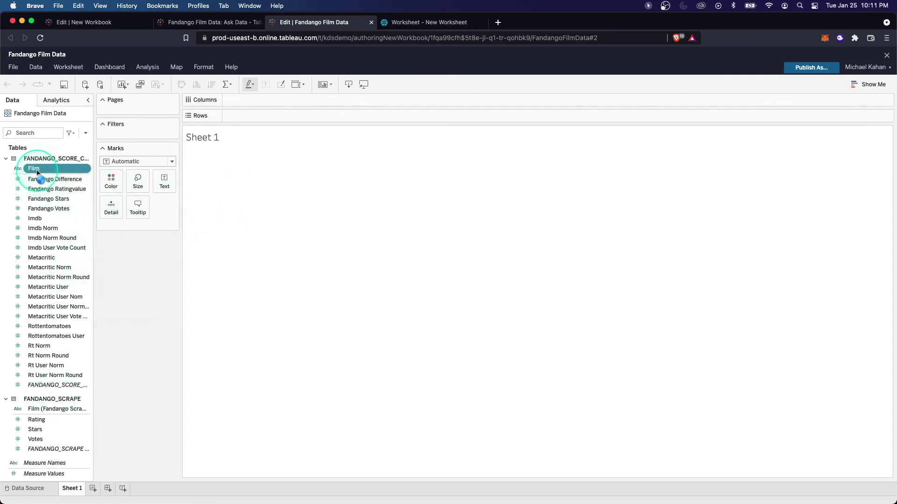
pyautogui.doubleClick(37, 173)
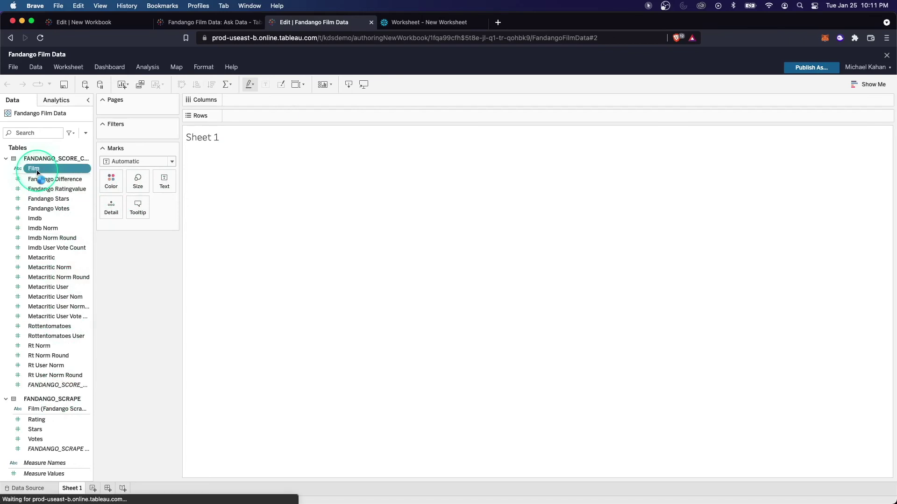
# Add Rating and Stars columns, then pick the Rottentomatoes User and Metacritic User Vote Count measures.
pyautogui.click(58, 421)
pyautogui.doubleClick(58, 421)
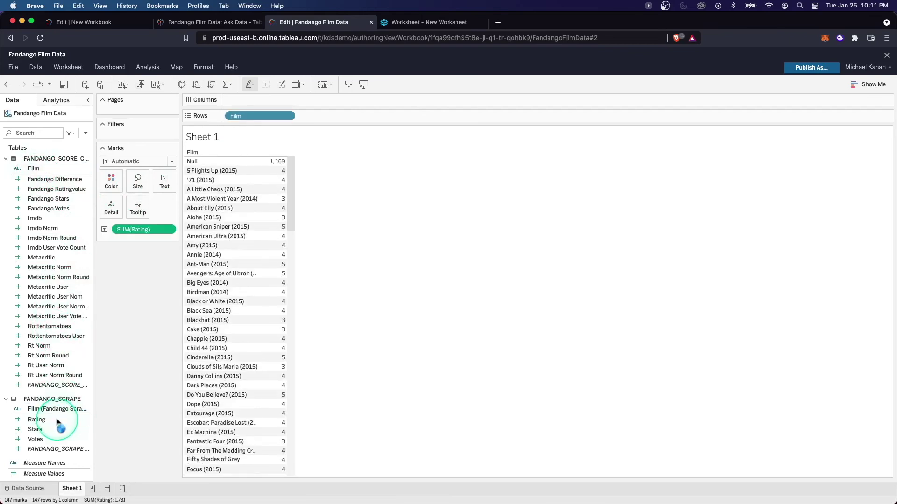
pyautogui.doubleClick(44, 430)
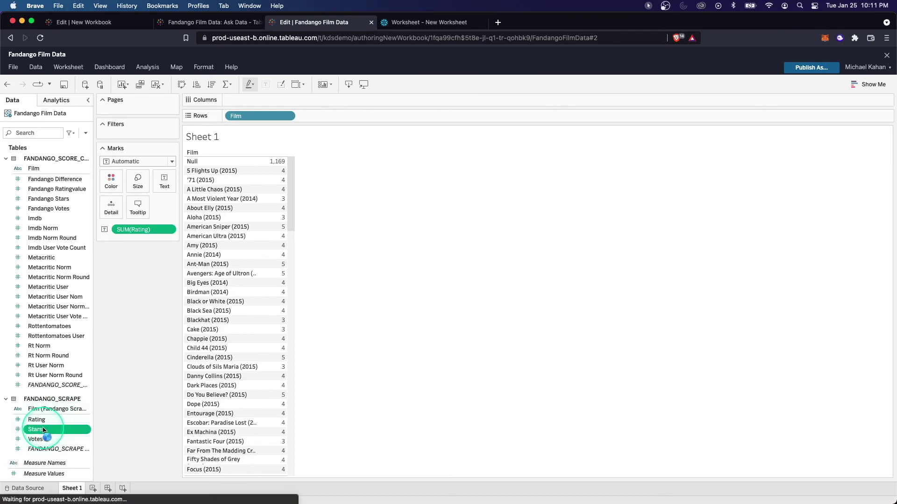
pyautogui.click(57, 338)
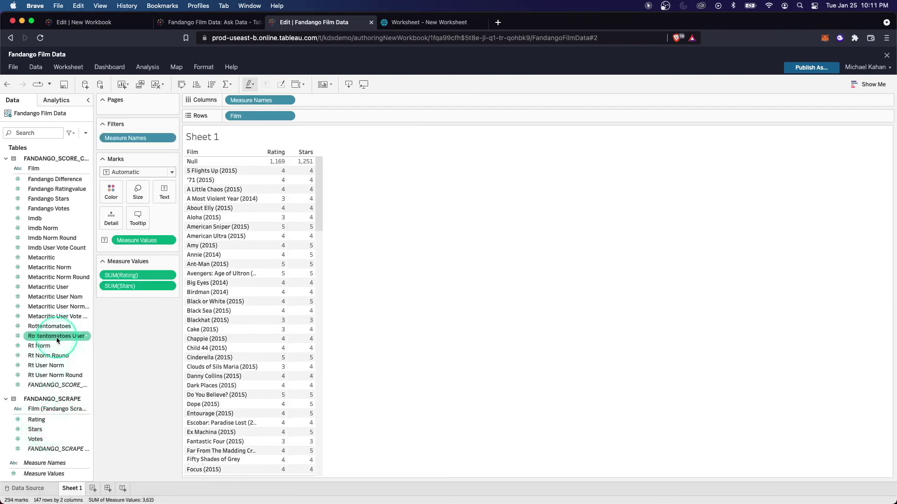
pyautogui.click(58, 318)
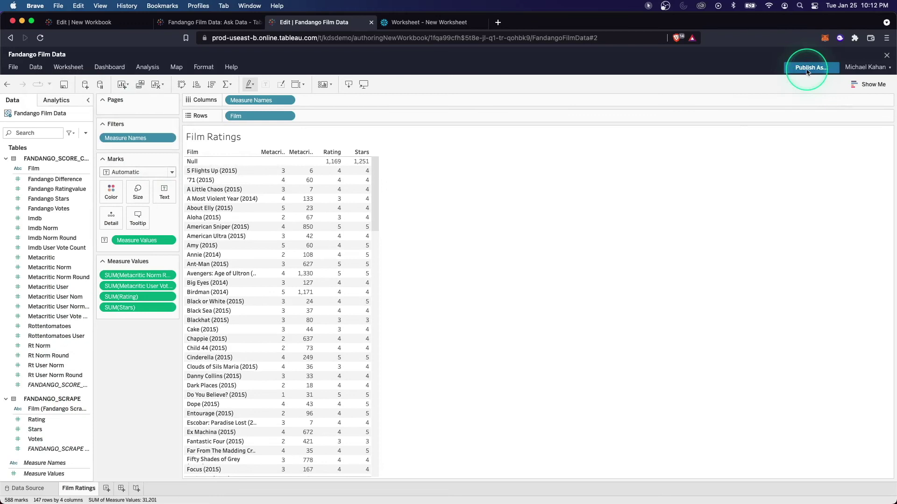
# Publish the workbook as 'Film Data' to Demo Project, embedding the data source password.
pyautogui.click(811, 67)
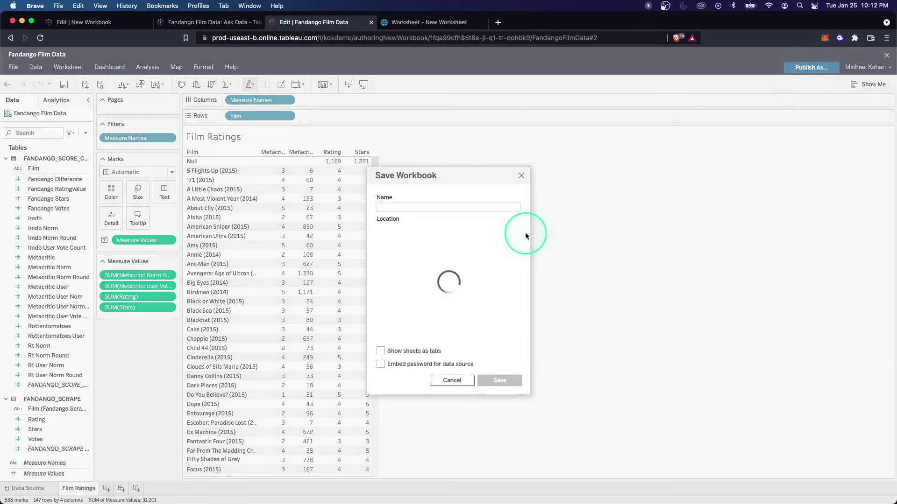
pyautogui.click(410, 207)
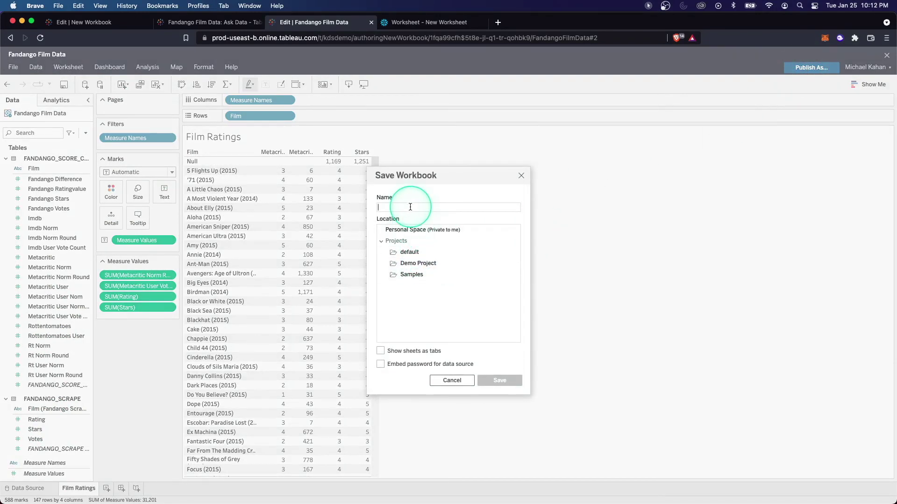
pyautogui.click(420, 358)
pyautogui.click(434, 355)
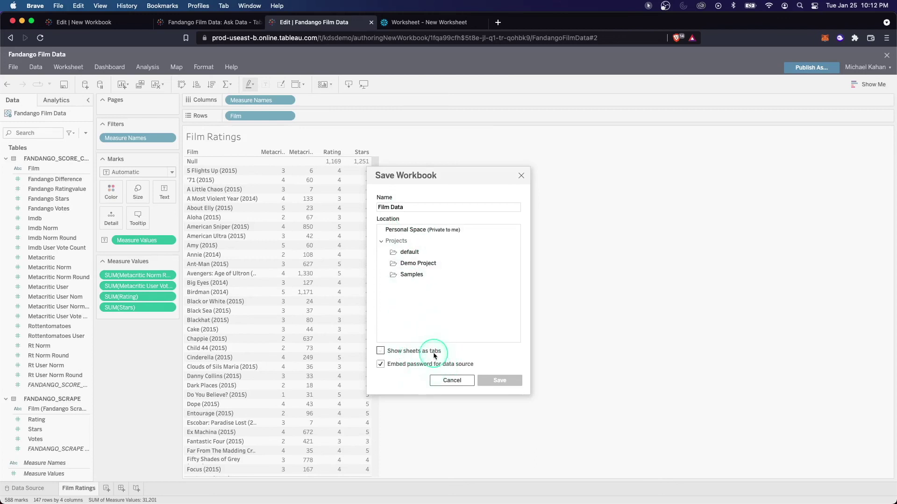
pyautogui.click(416, 263)
pyautogui.click(502, 380)
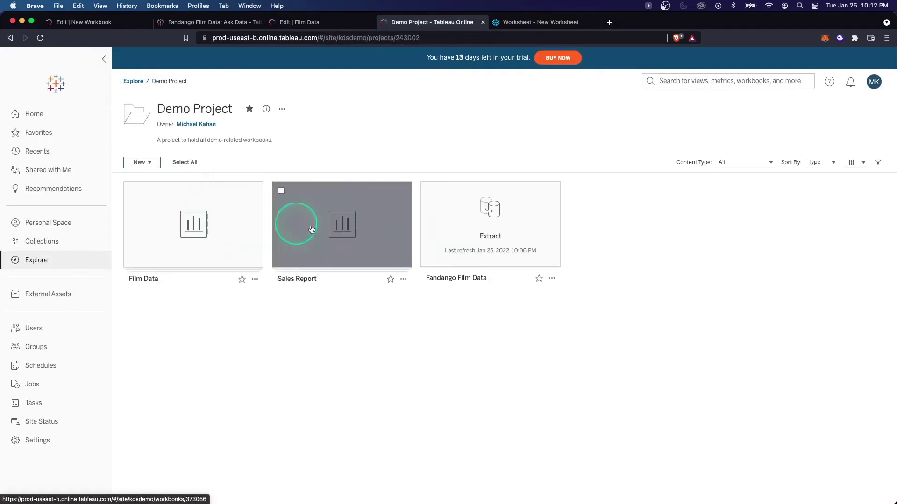
# Open the Film Data workbook from the Fandango Film Data source's Connected Workbooks list.
pyautogui.moveTo(459, 250)
pyautogui.click(468, 242)
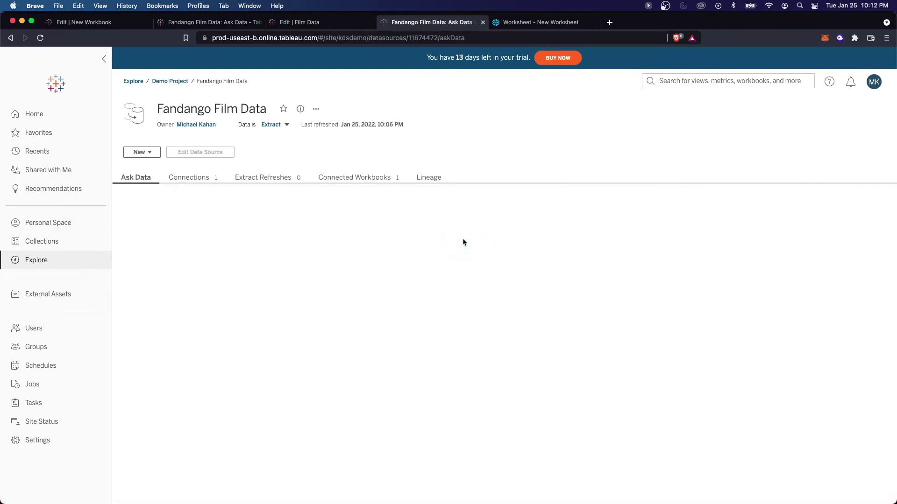
pyautogui.click(301, 183)
pyautogui.click(387, 181)
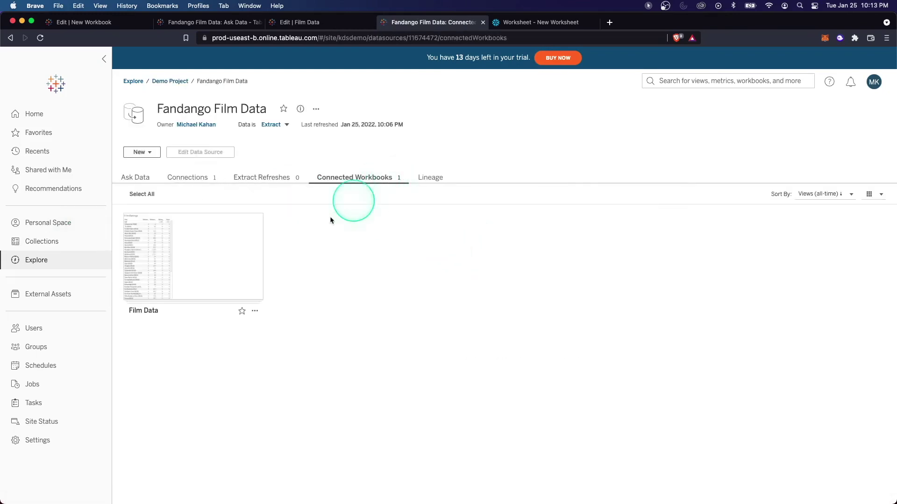
pyautogui.moveTo(225, 288)
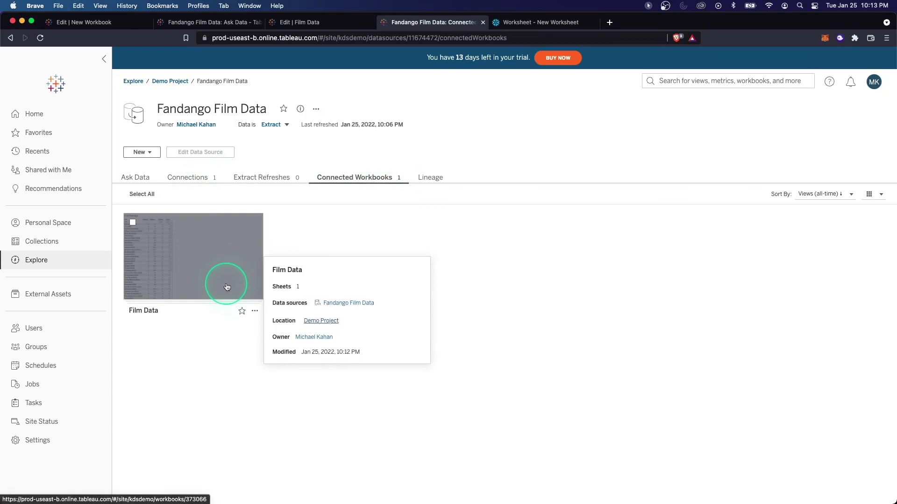
pyautogui.click(226, 287)
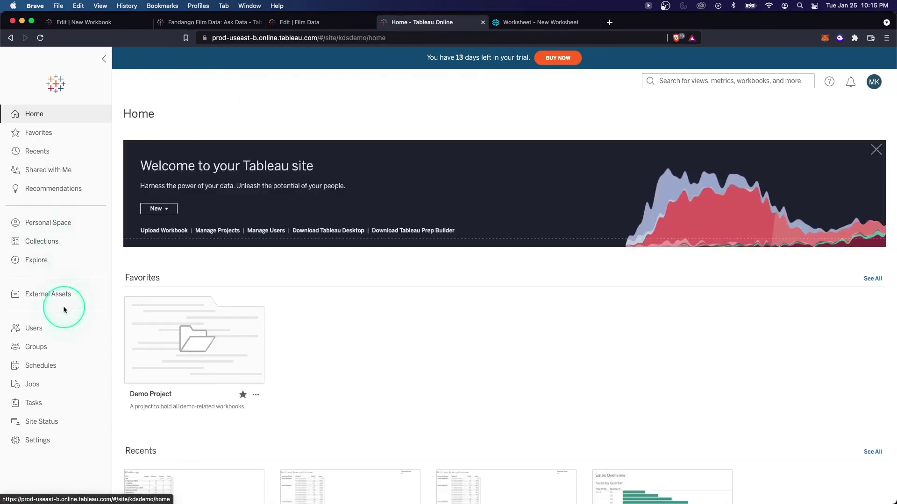
# From External Assets, open the RAW database's page, checking its New menu without choosing anything.
pyautogui.click(64, 308)
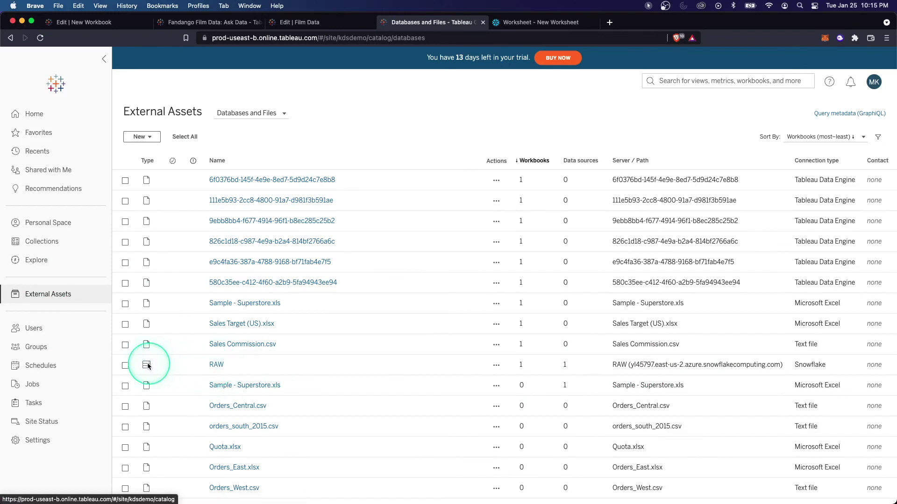
pyautogui.click(213, 365)
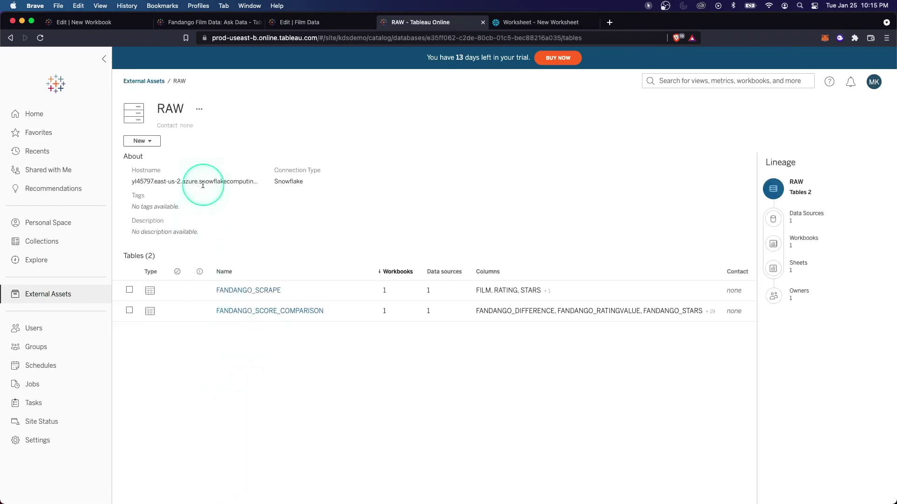
pyautogui.click(149, 147)
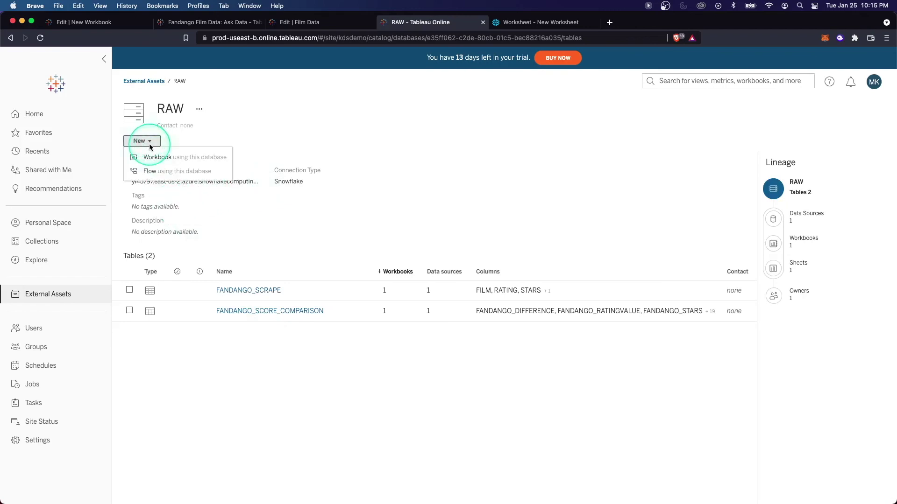
pyautogui.click(247, 253)
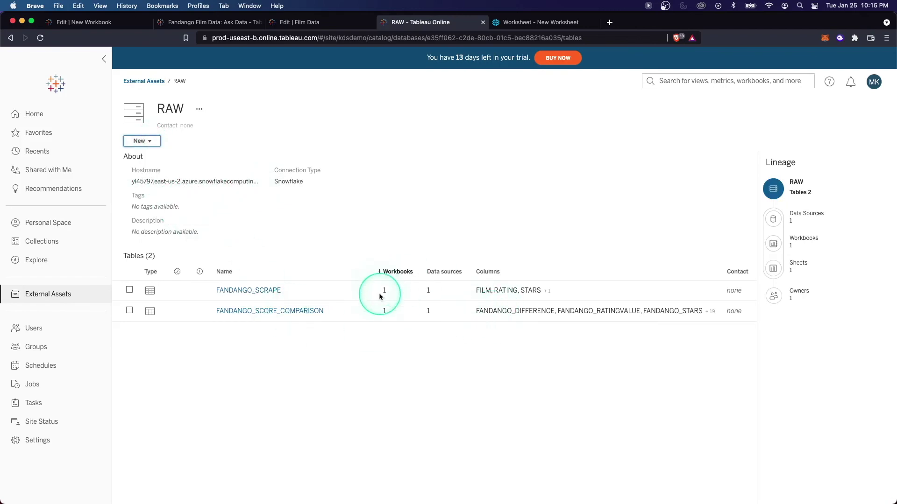